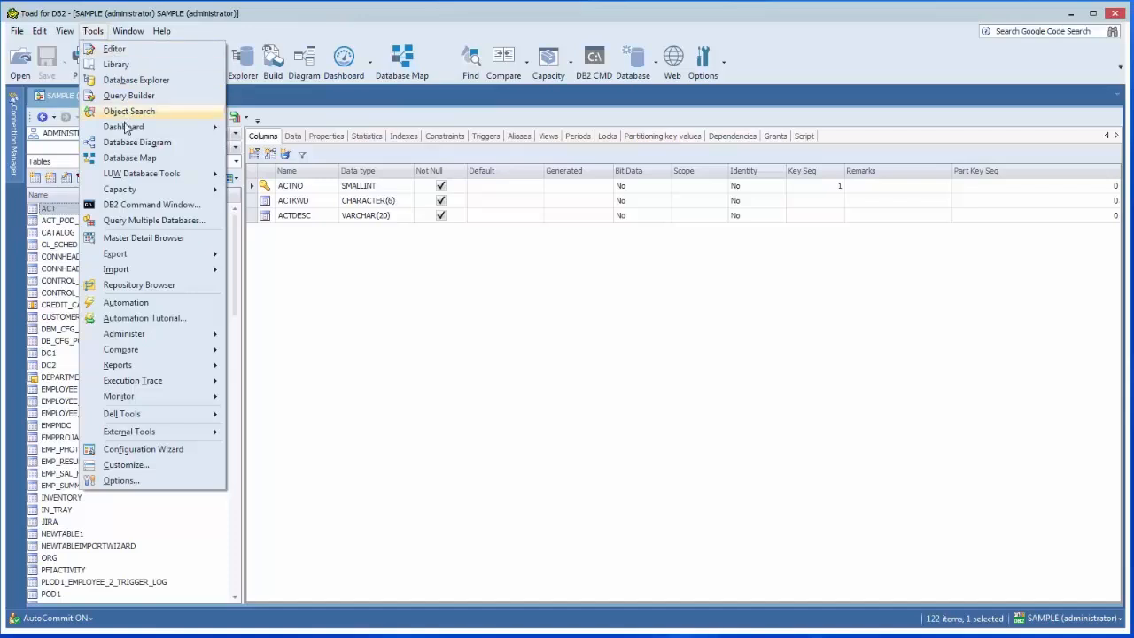
Create a new dashboard for the SAMPLE (administrator) connection.
mouse_move(125, 132)
left_click(304, 34)
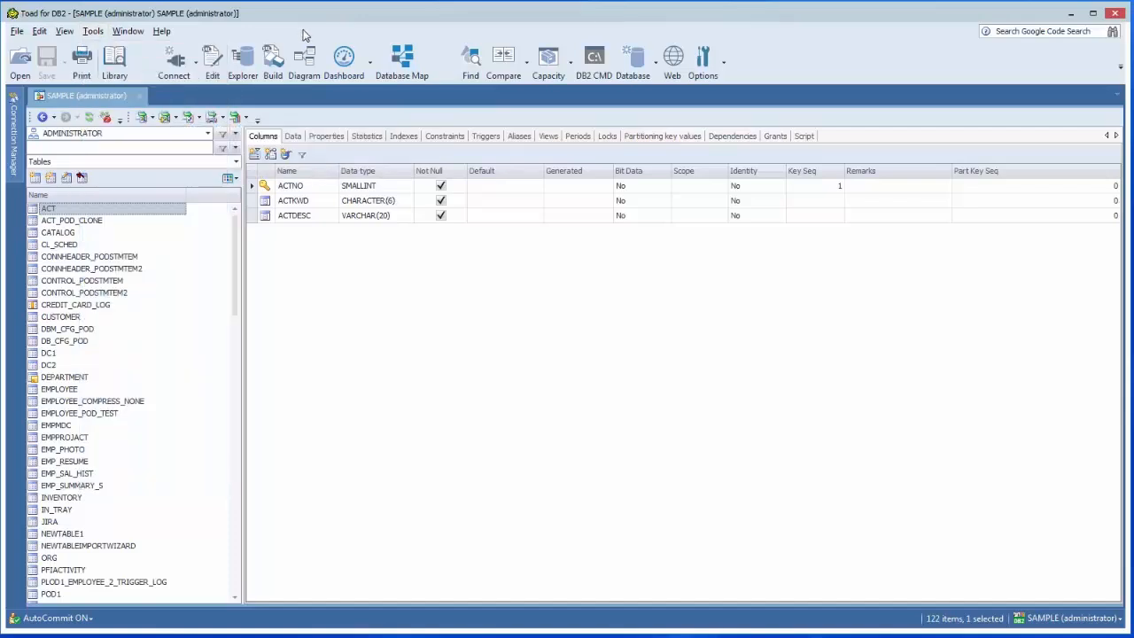
left_click(371, 67)
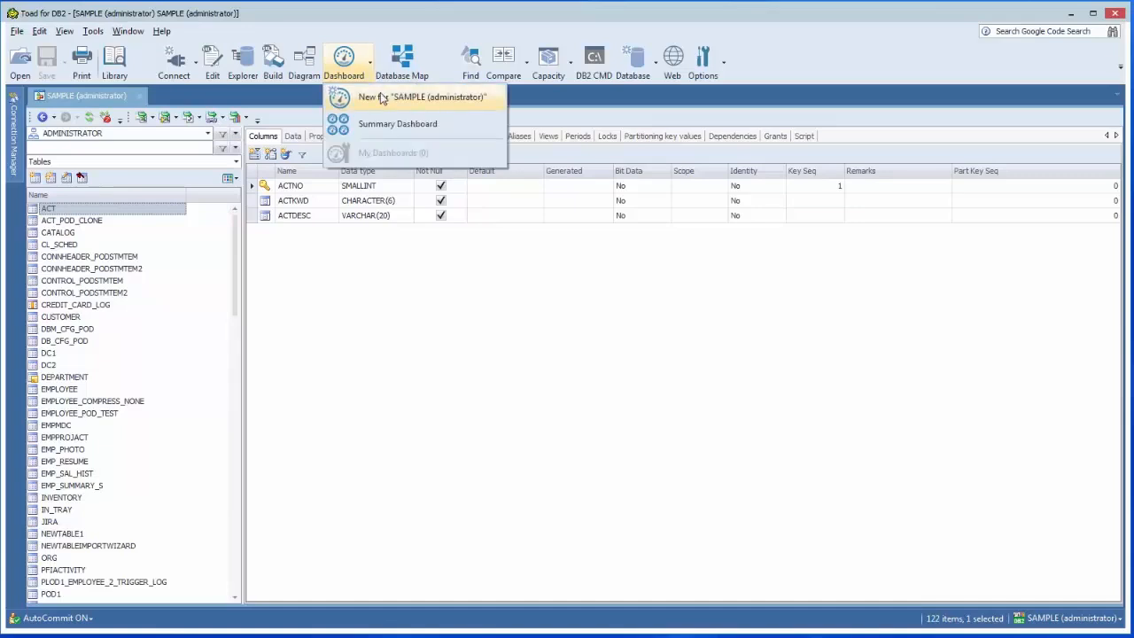
left_click(381, 98)
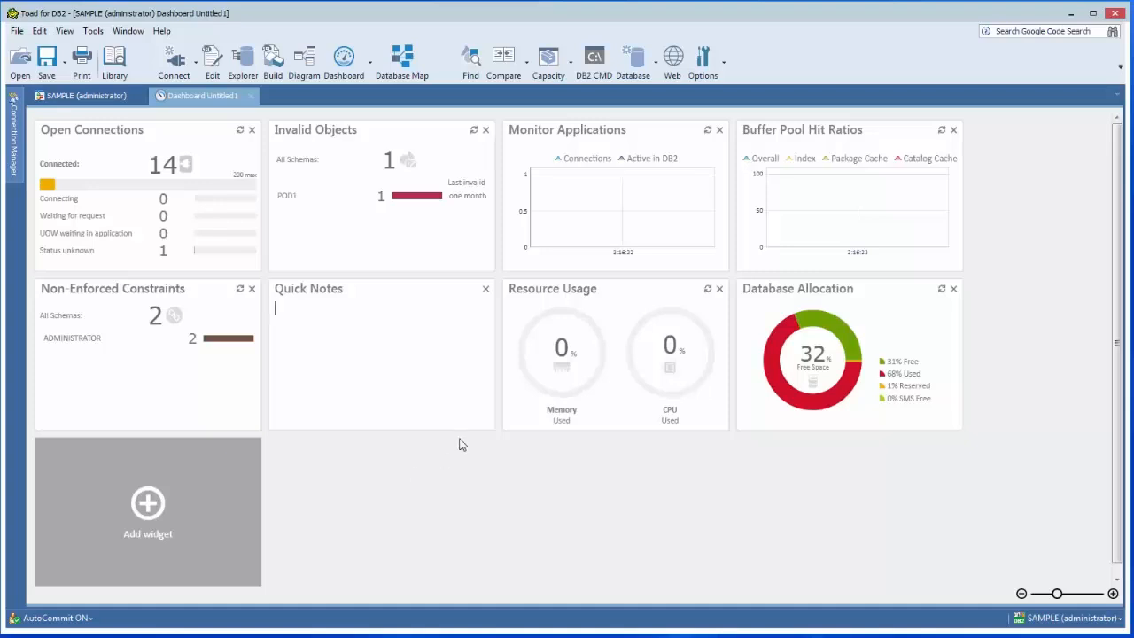
Remove the Resource Usage widget from the dashboard and add the Monitor Locking widget.
left_click(718, 290)
left_click(675, 363)
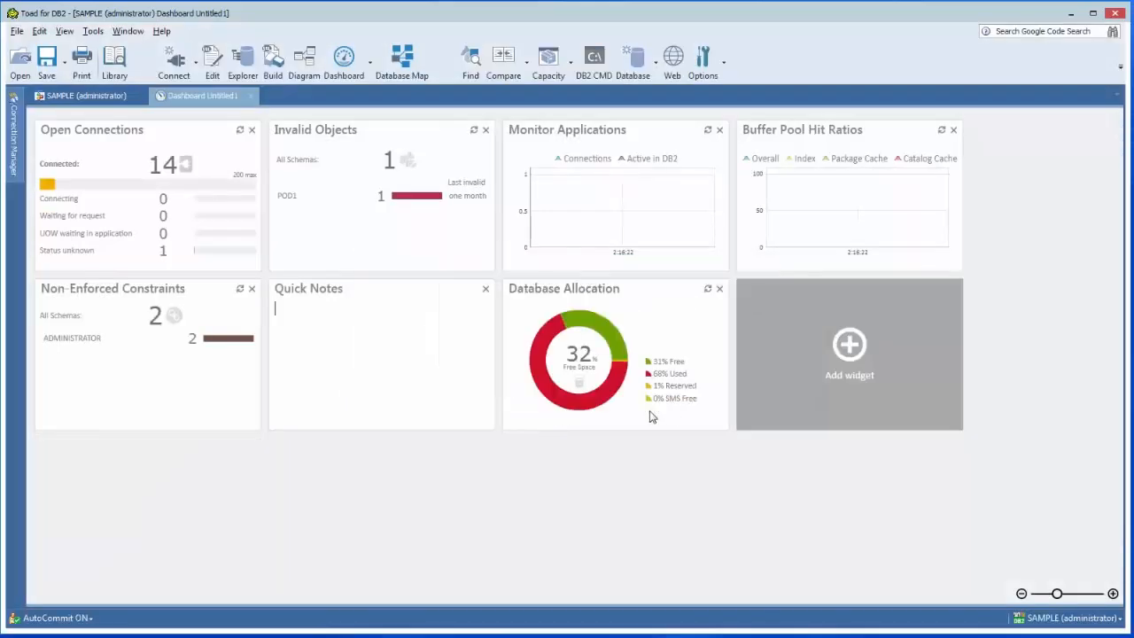
left_click(849, 349)
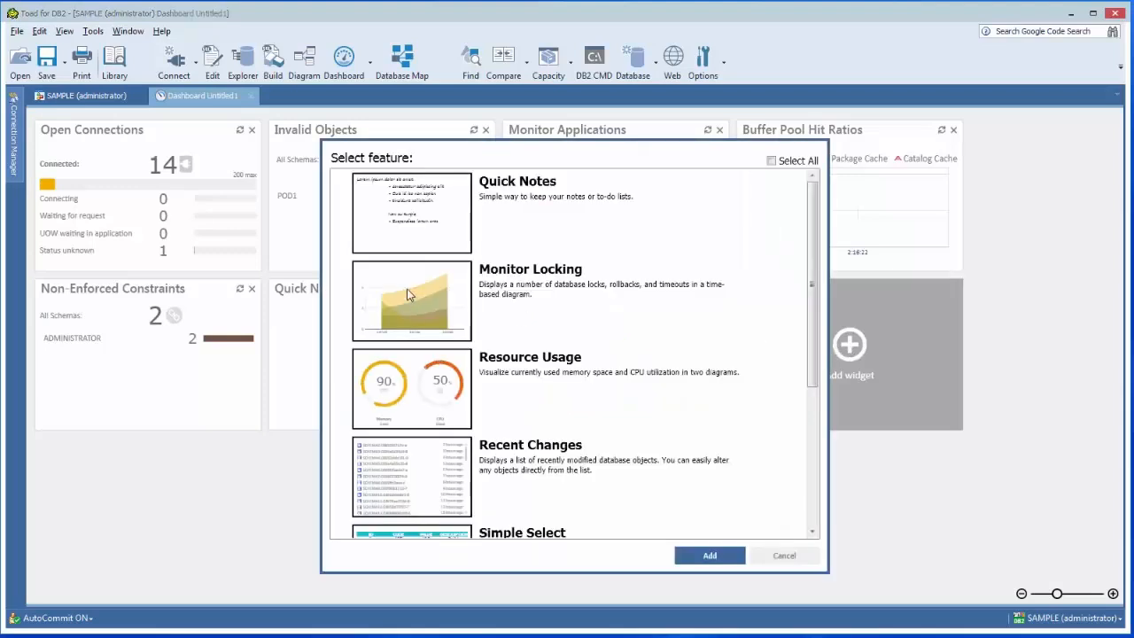
left_click(409, 295)
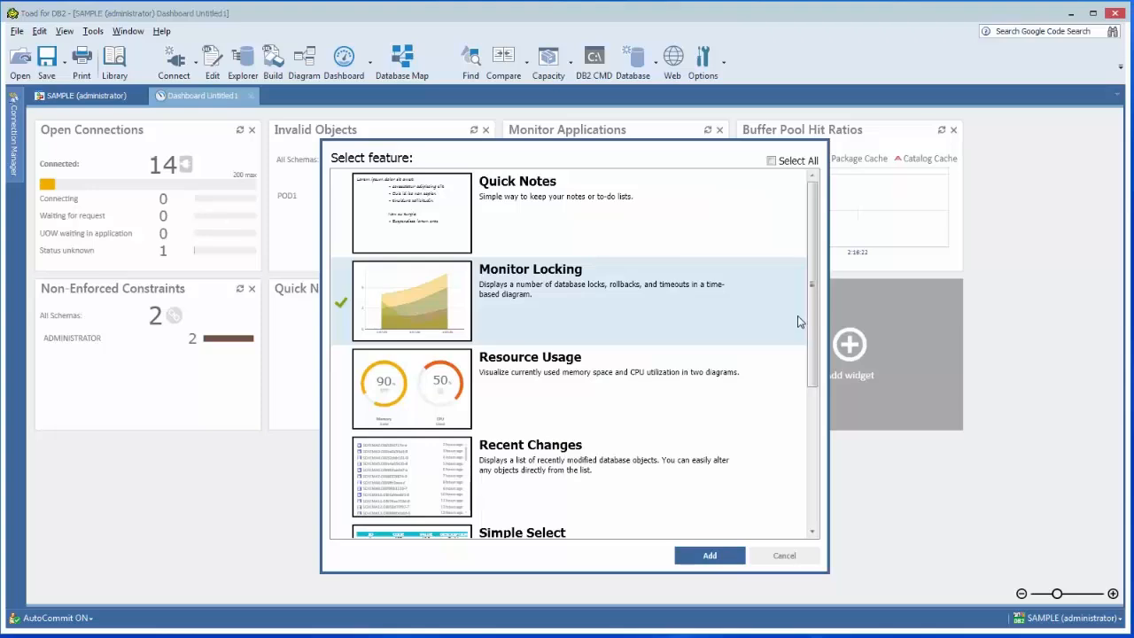
left_click_drag(811, 346, 812, 476)
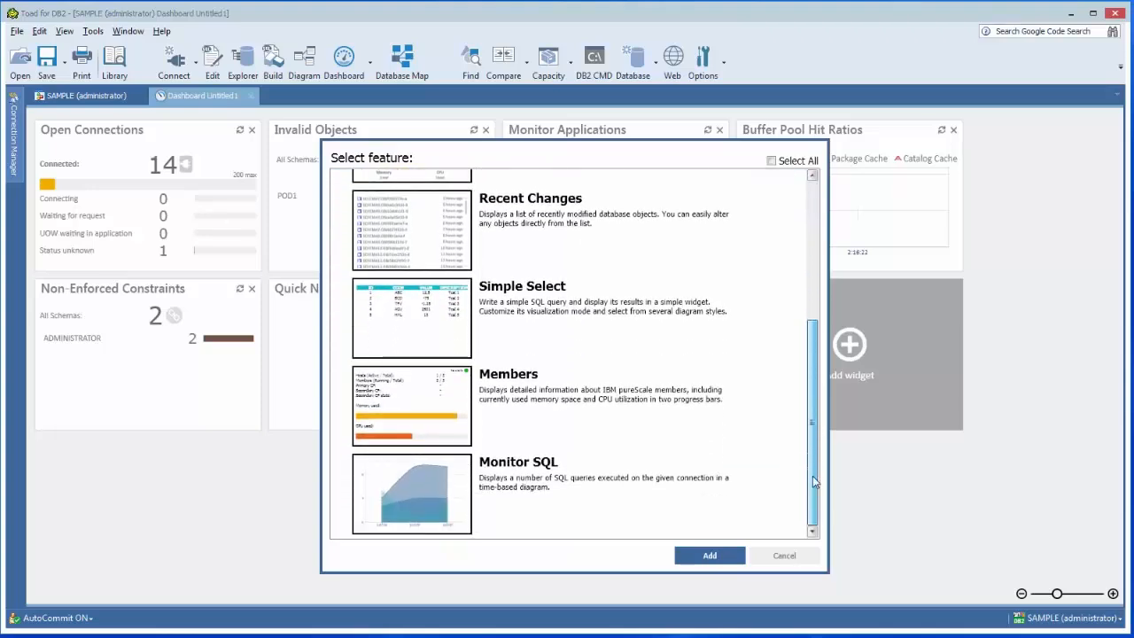
left_click(722, 558)
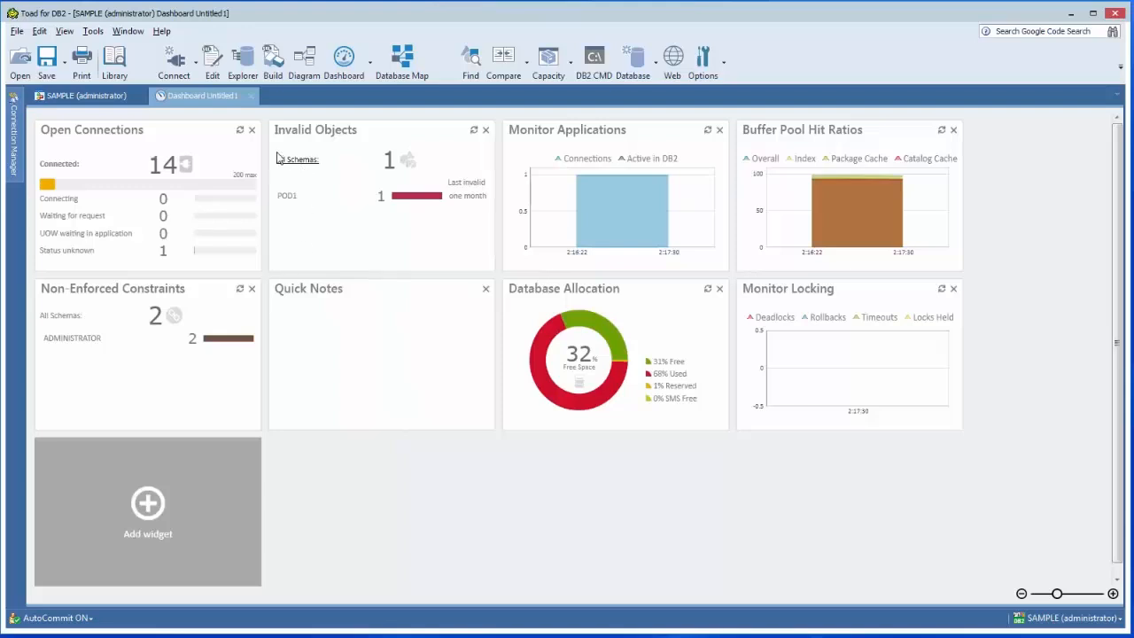
Refresh the data in the Monitor Applications widget.
left_click(709, 133)
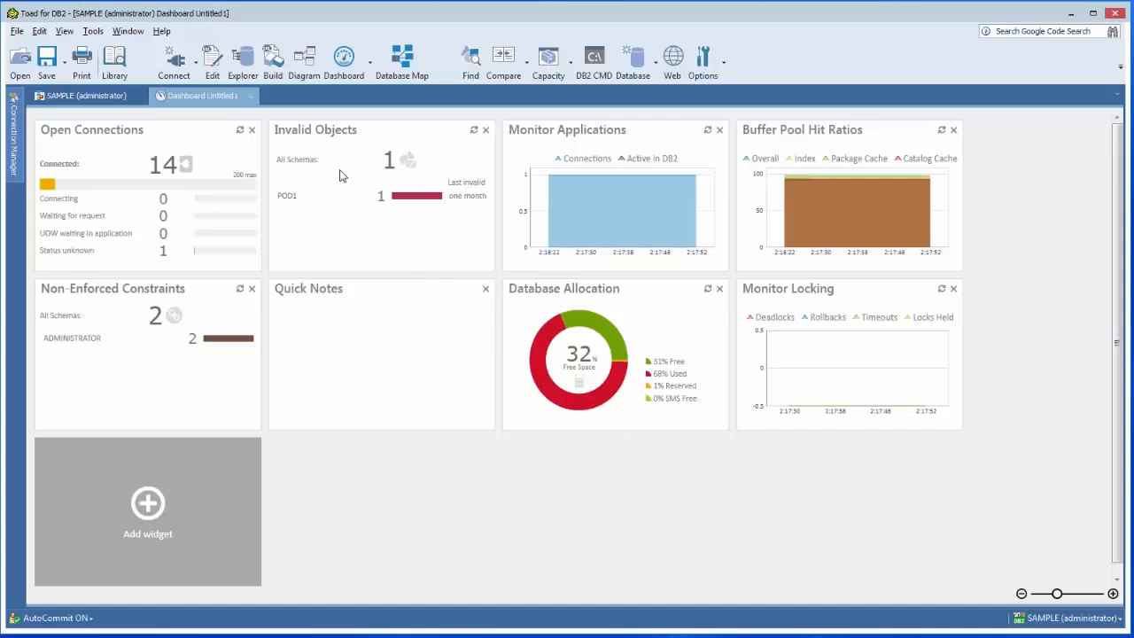
Drill into POD1's invalid objects and ADMINISTRATOR's non-enforced constraints, checking the actions available for POD1.VACT and ADMINISTRATOR.RCT.
left_click(285, 199)
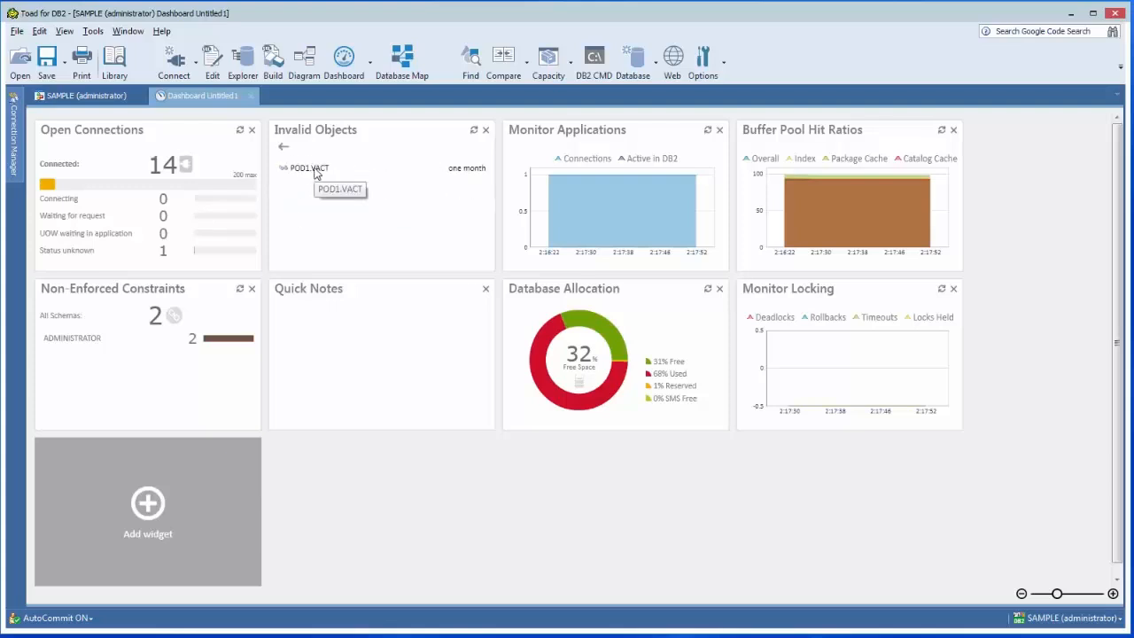
right_click(316, 173)
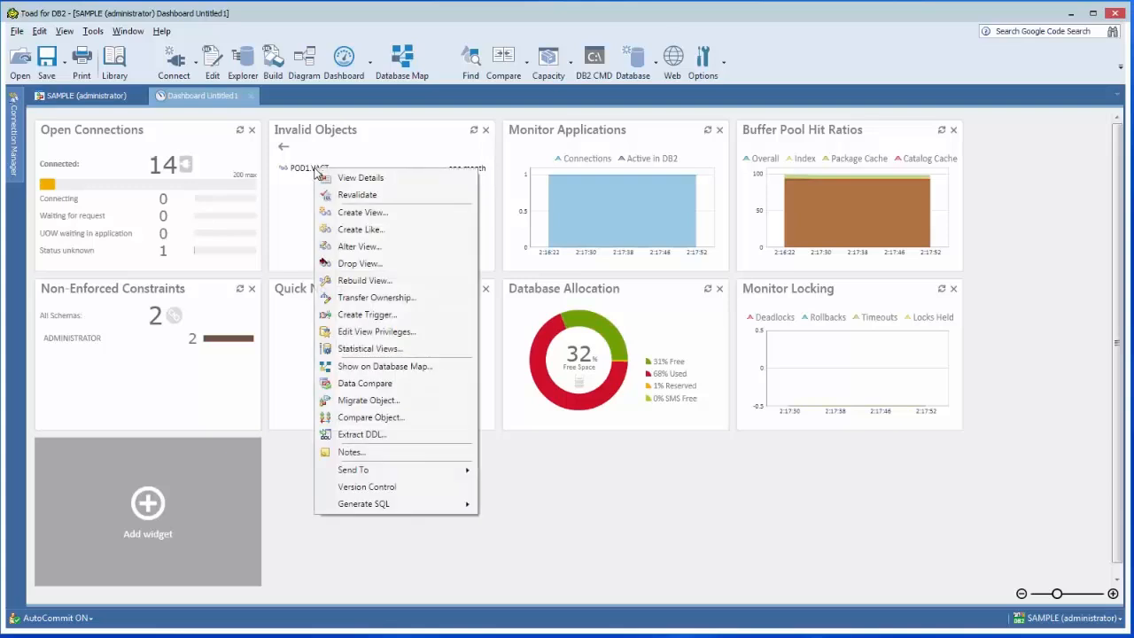
left_click(283, 151)
left_click(283, 151)
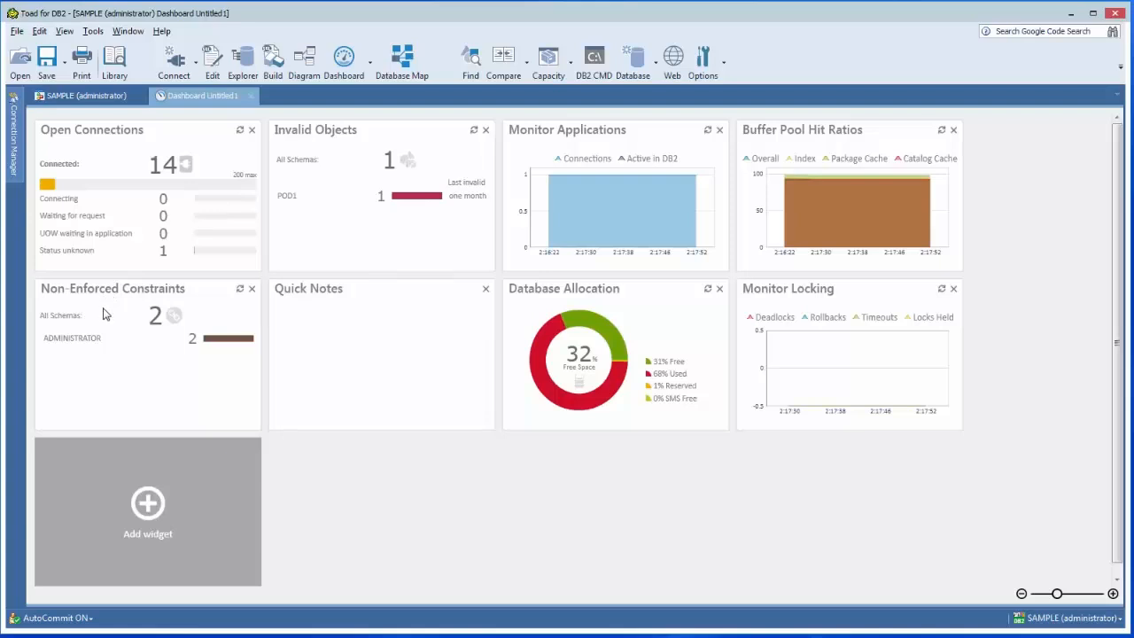
left_click(70, 340)
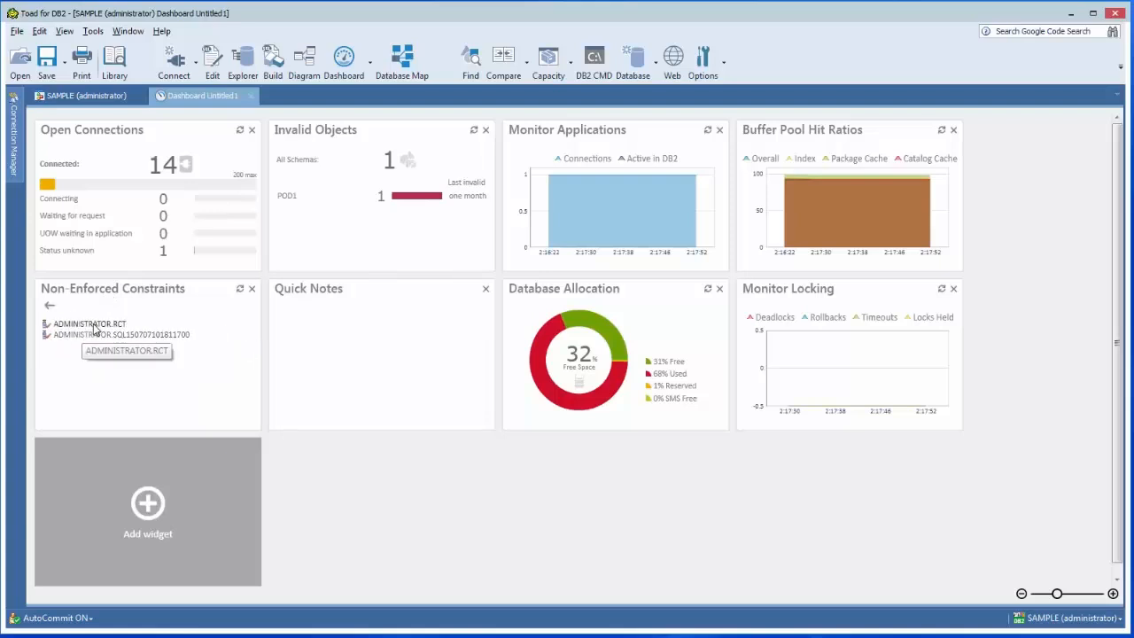
right_click(93, 327)
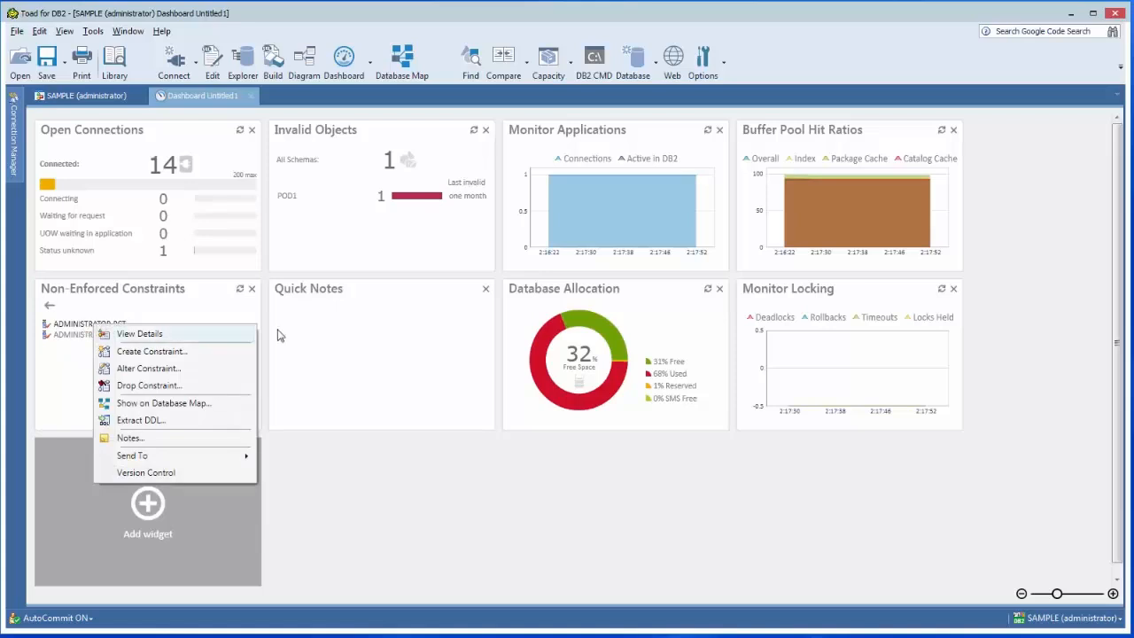
Write the note "looks good" in the Quick Notes widget.
left_click(379, 337)
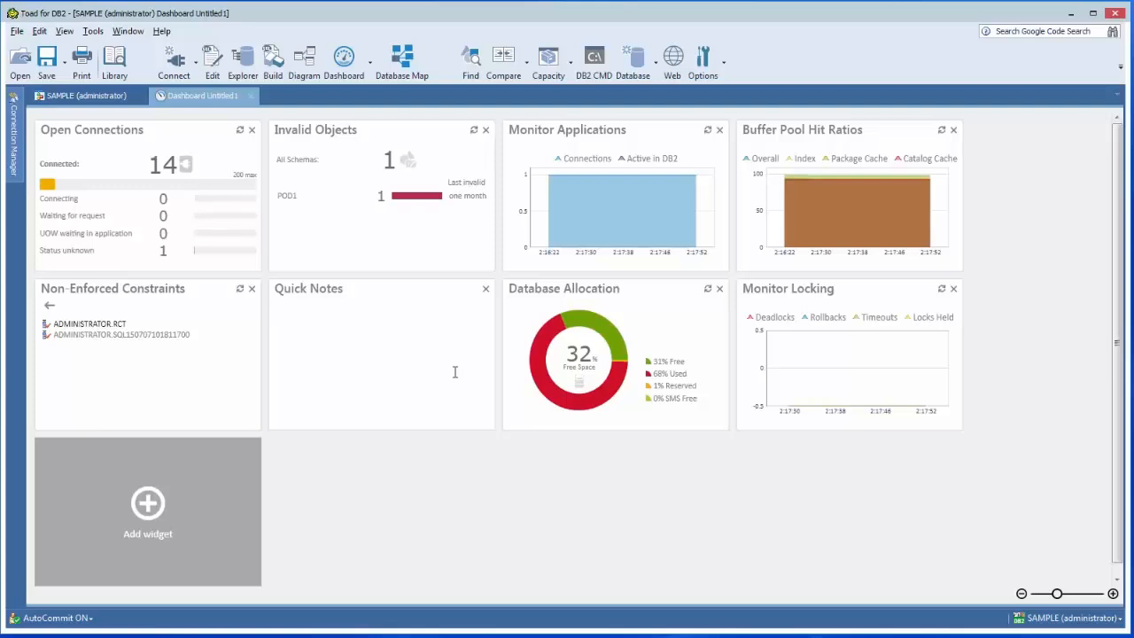
type("looks good")
Add a Simple Select widget to the dashboard.
left_click(156, 506)
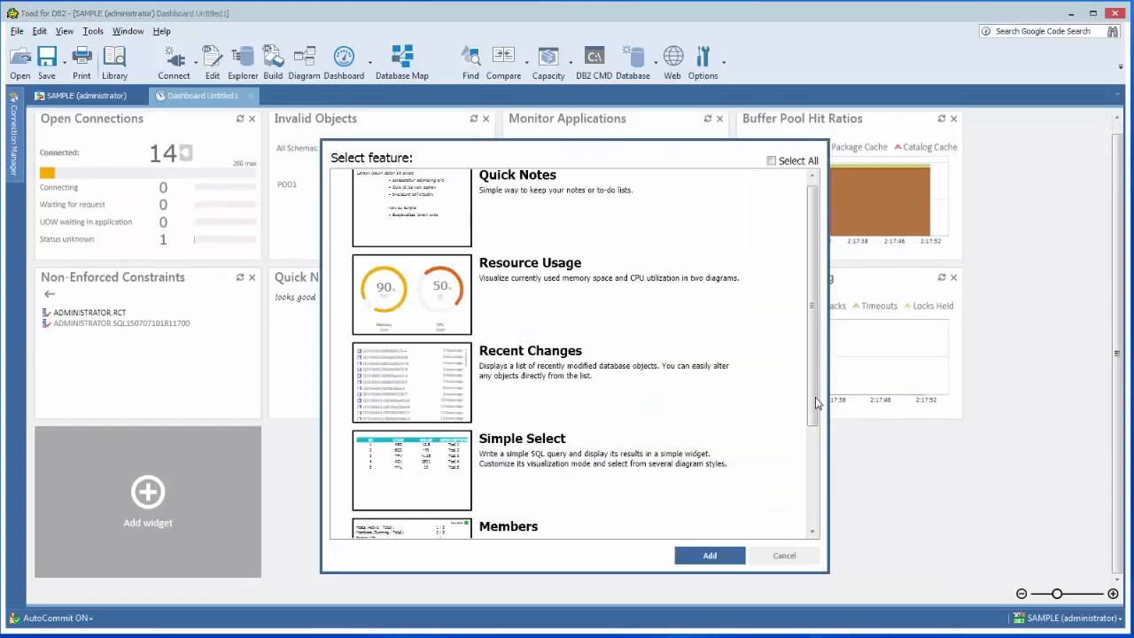
scroll(815, 403, "down", 1)
left_click(547, 387)
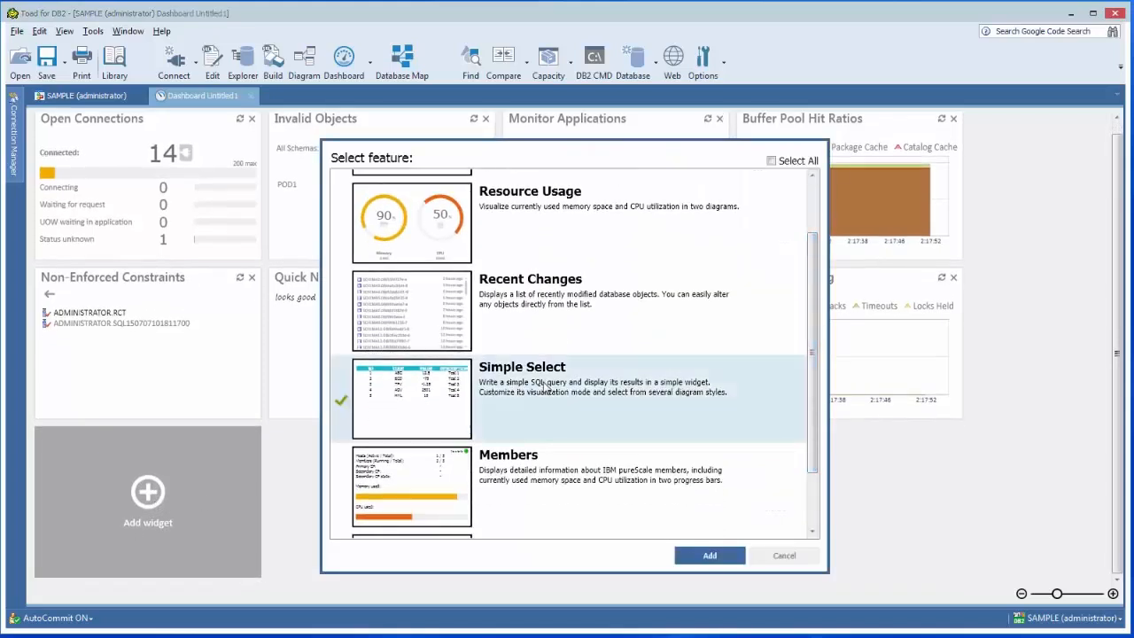
left_click(700, 558)
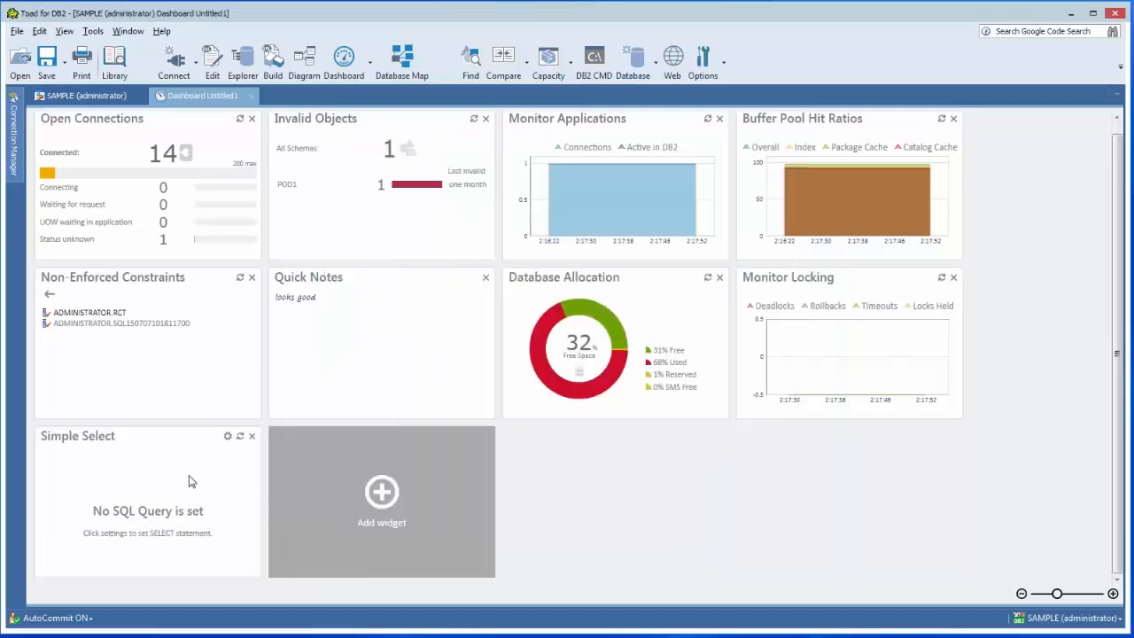
Give the Simple Select grid the pasted query counting SYSCAT.TABLES rows per TABSCHEMA, with COUNT > 3, excluding SYSCAT and SYSIBM, ordered by COUNT DESC.
left_click(228, 437)
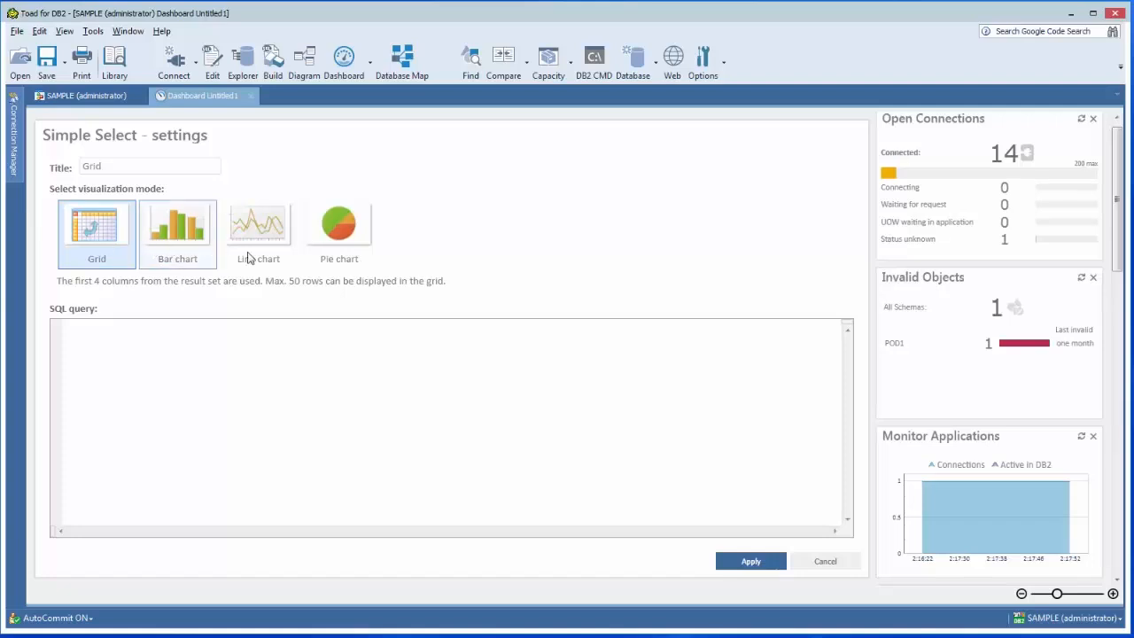
left_click(178, 367)
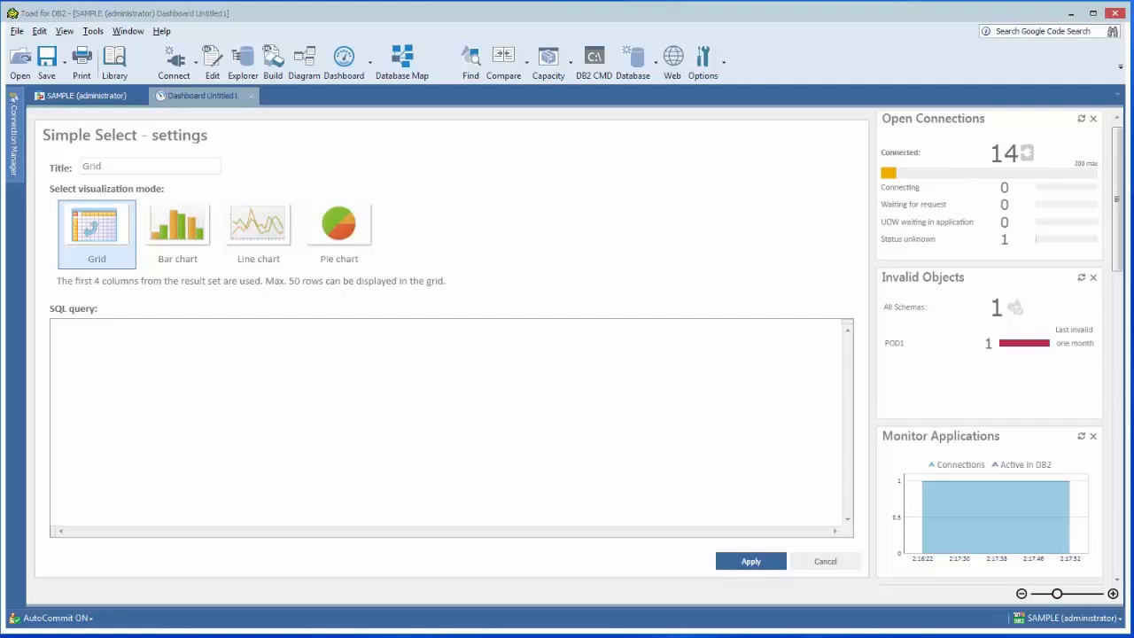
type("select count(*) as COUNT, MAX(TABSCHEMA) AS SCHEMA FROM SYSCAT.TABLES GROUP BY TABSCHEMA HAVING COUNT > 3 AND TABSCHEMA NOT IN ('SYSCAT' , 'SYSIBM') ORDER BY COUNT DESC")
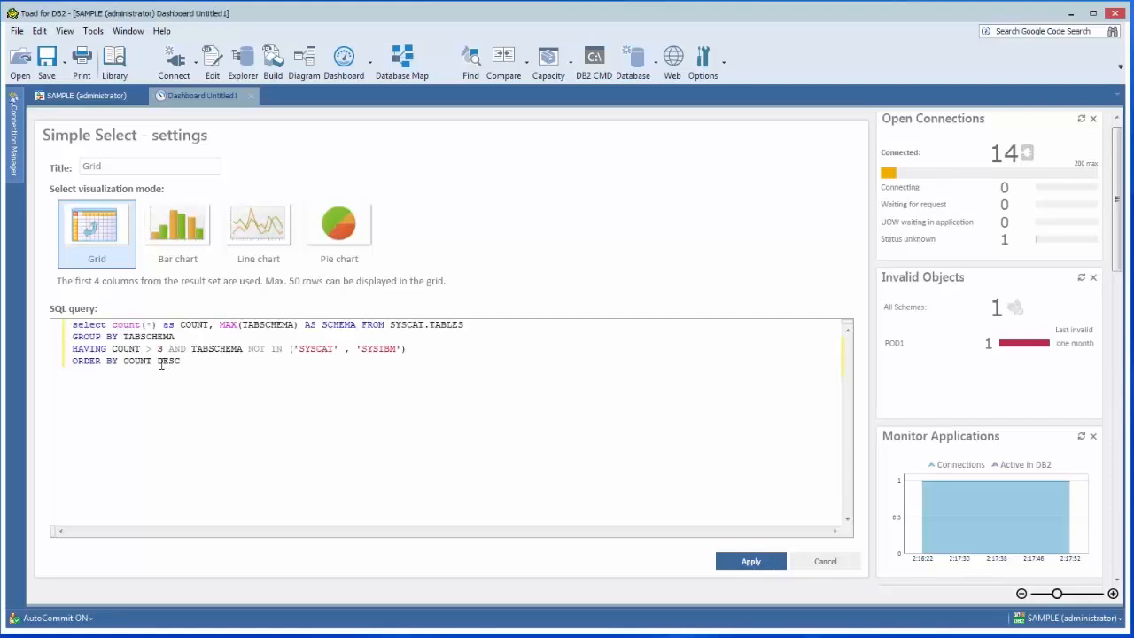
left_click(748, 564)
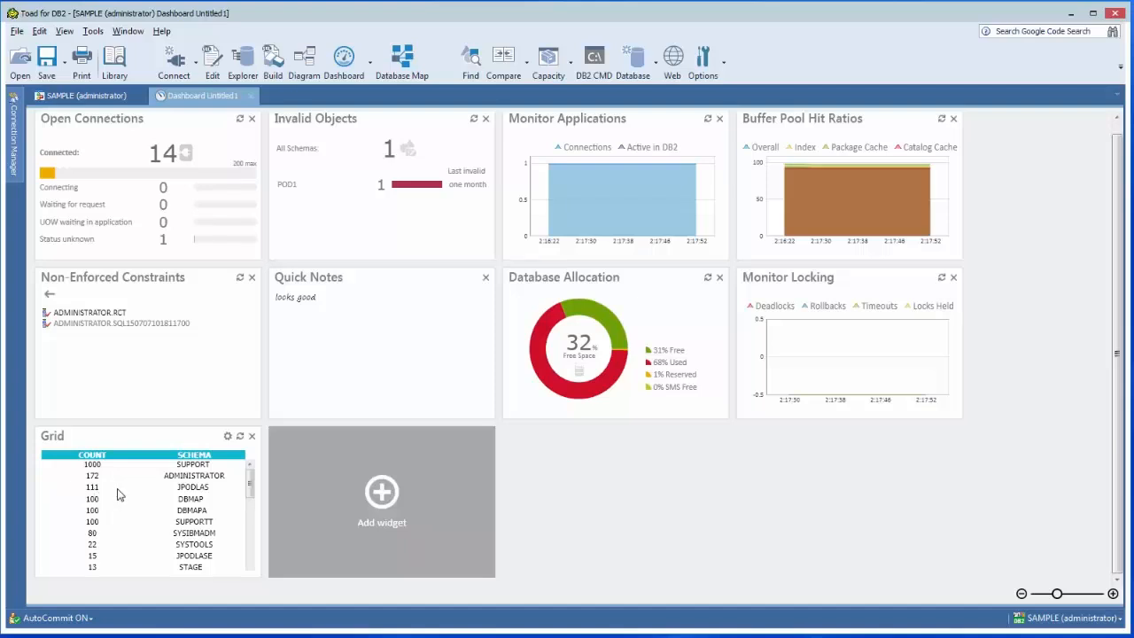
Add a second Simple Select widget beside the Grid widget.
left_click(382, 493)
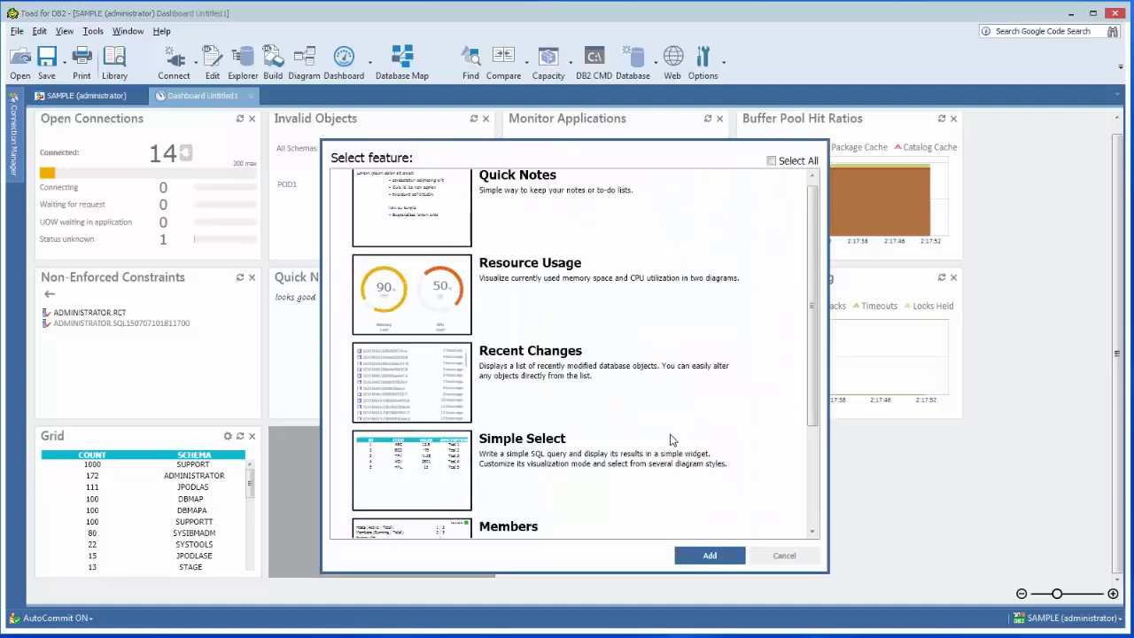
left_click(511, 455)
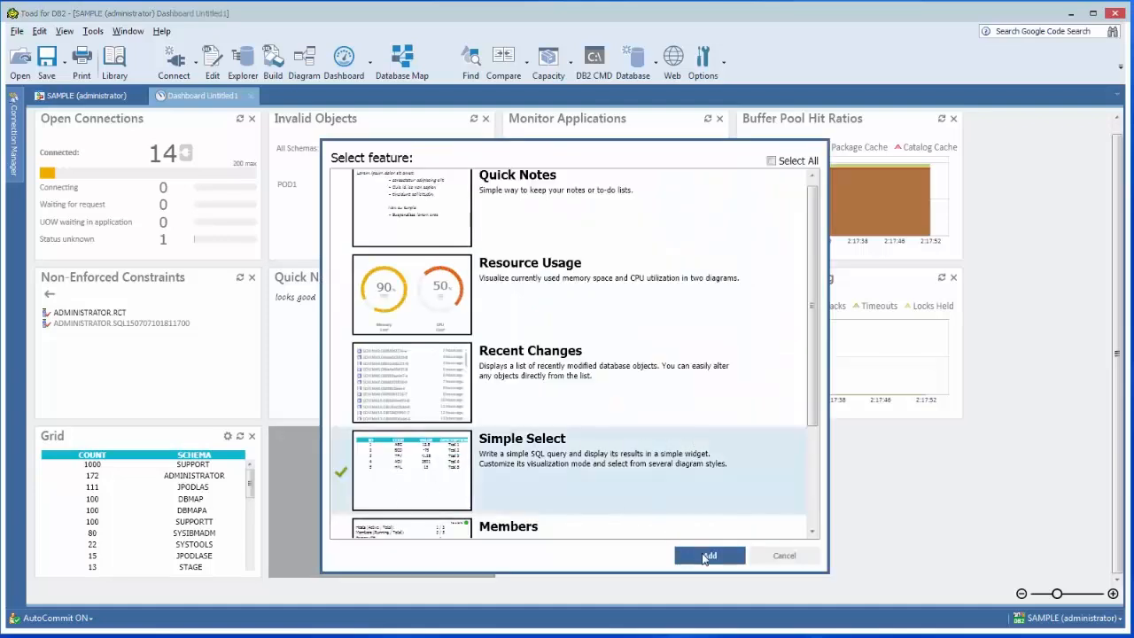
left_click(704, 555)
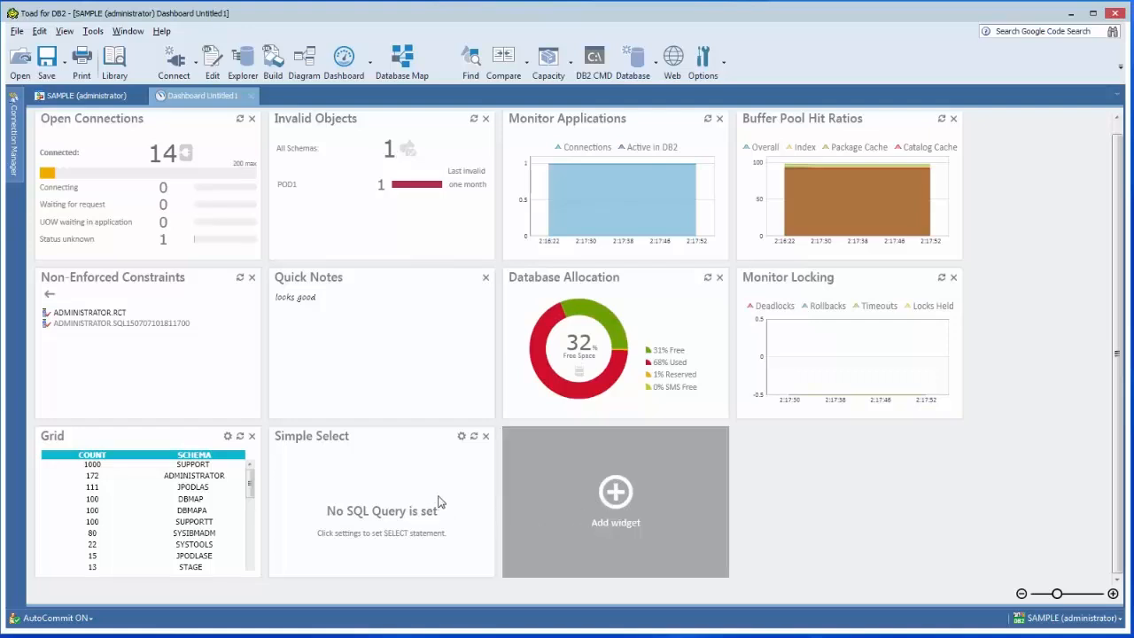
Configure the new Simple Select widget as a bar chart using the pasted SQL query for the EAST, MIDWEST, SOUTH and WEST series.
left_click(460, 436)
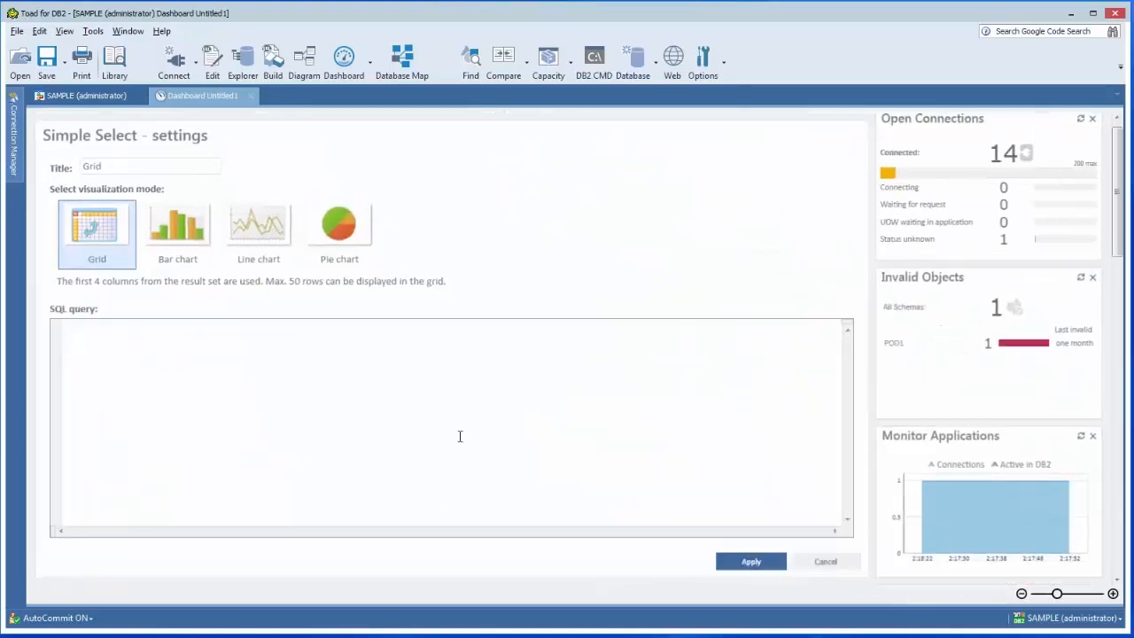
left_click(175, 239)
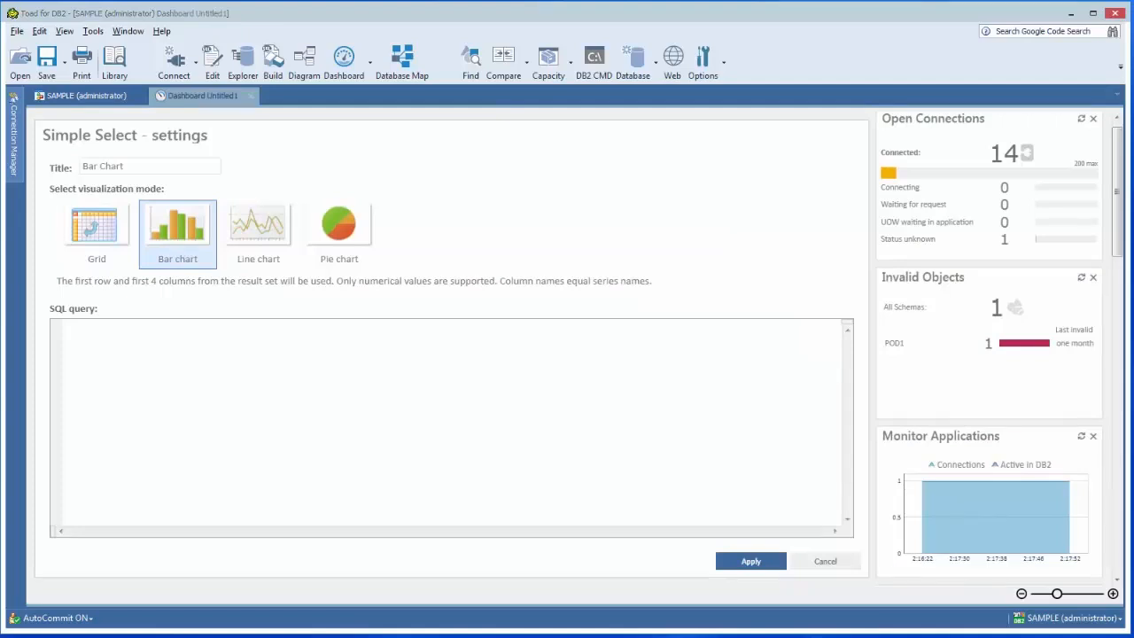
left_click(215, 384)
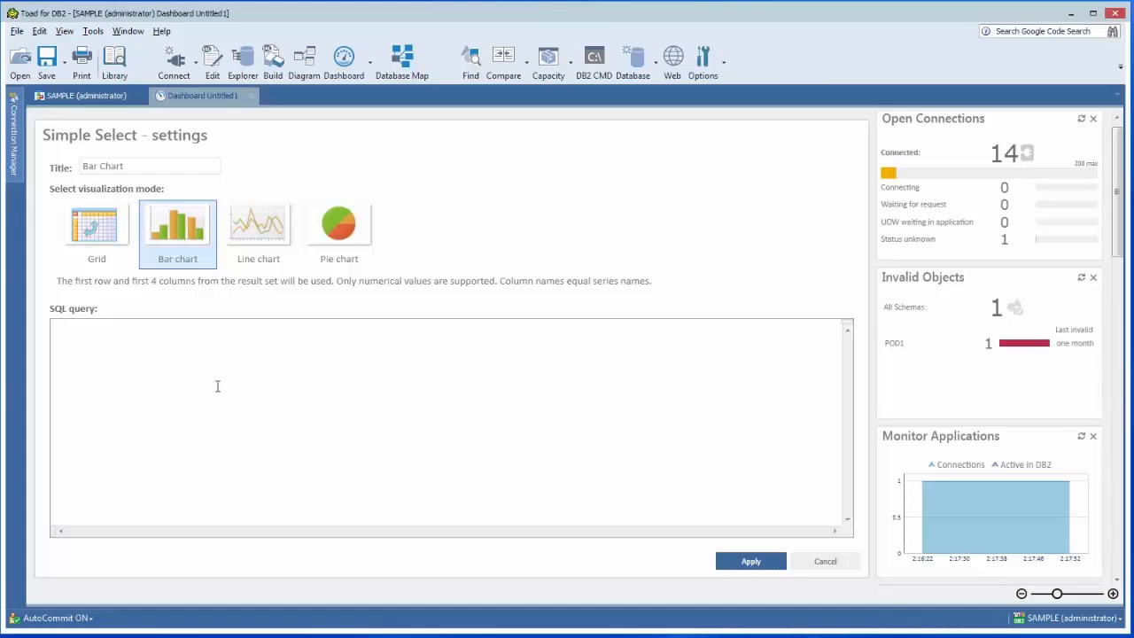
type("SELECT EAST, MIDWEST, SOUTH, WEST FROM ADMINISTRATOR.POD_REGION_SALES WHERE QUARTER = 2;")
left_click(743, 563)
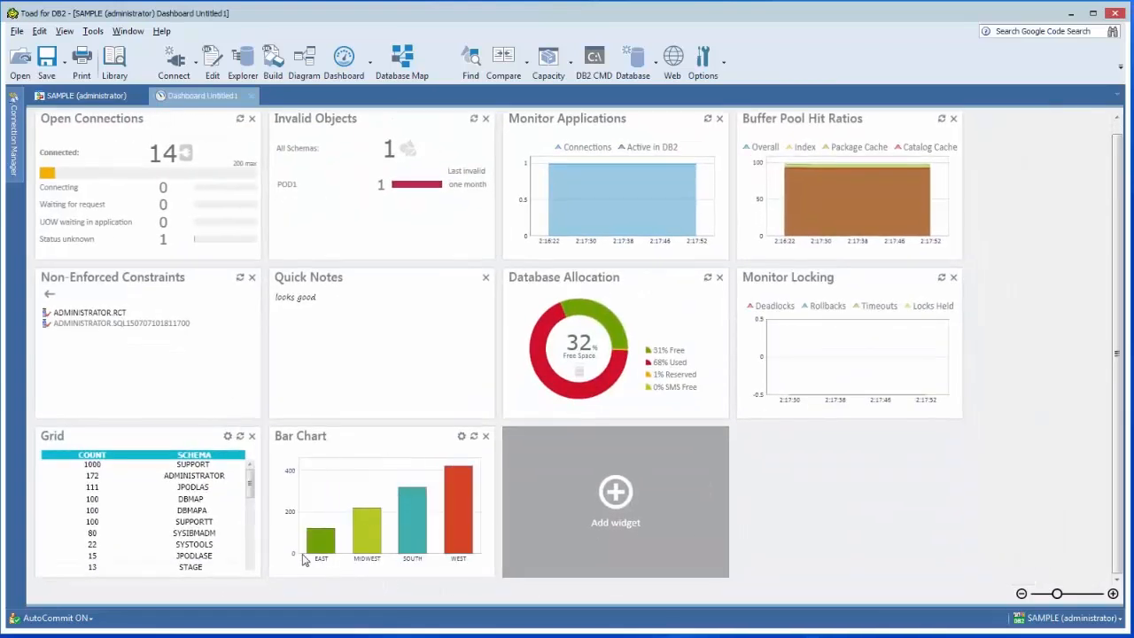
mouse_move(465, 525)
left_click(615, 493)
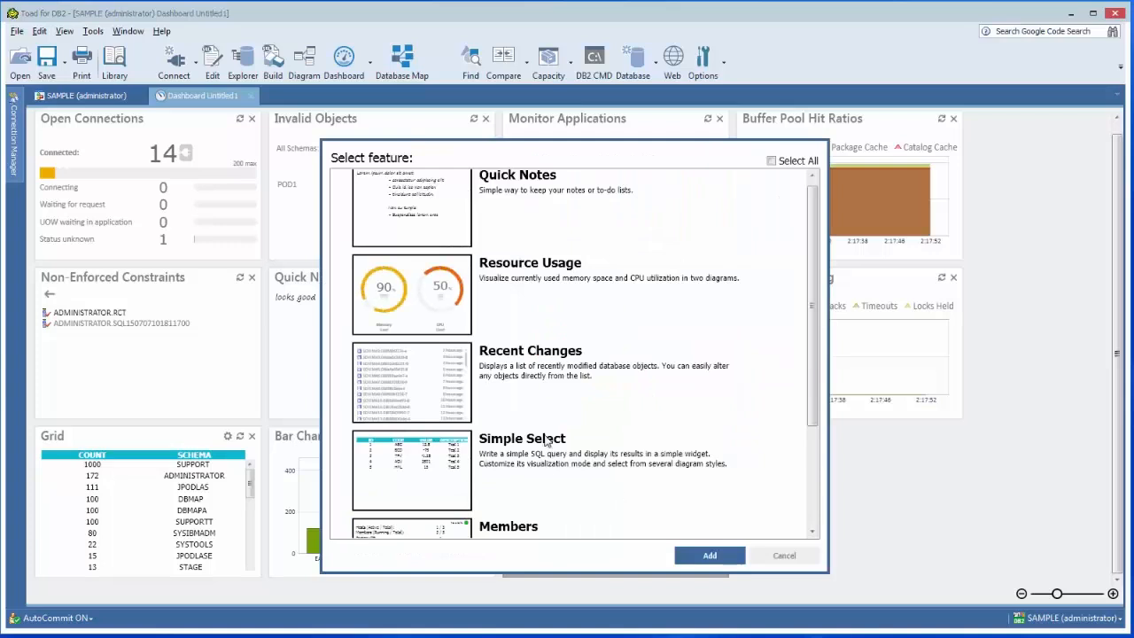
left_click(783, 556)
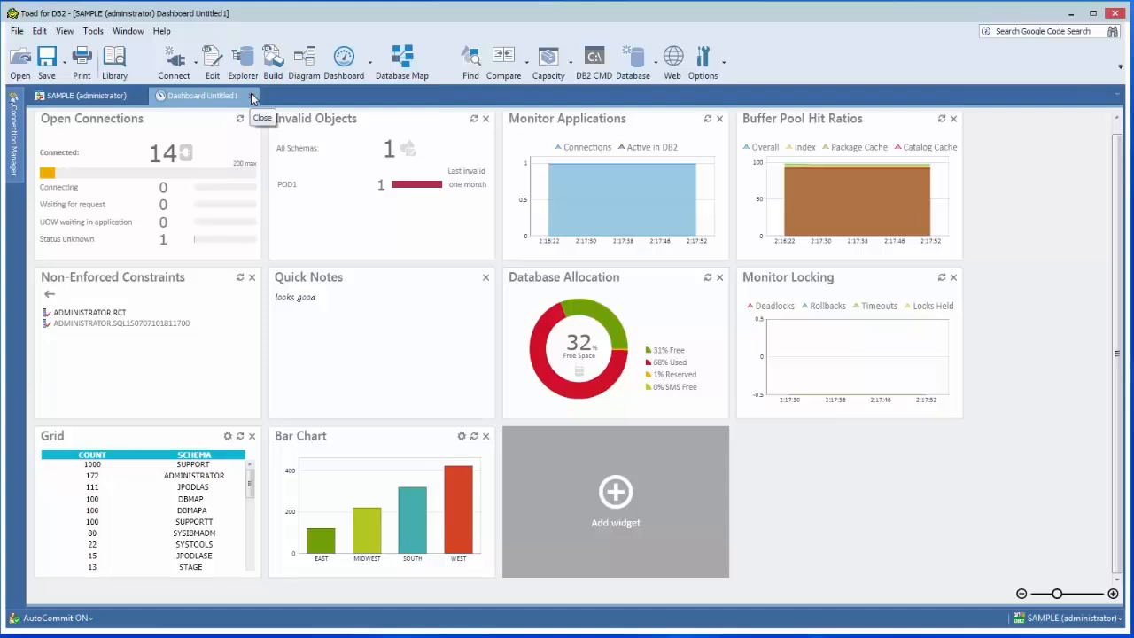
Close the dashboard and save it under the name SAMPLE (administrator).
left_click(249, 97)
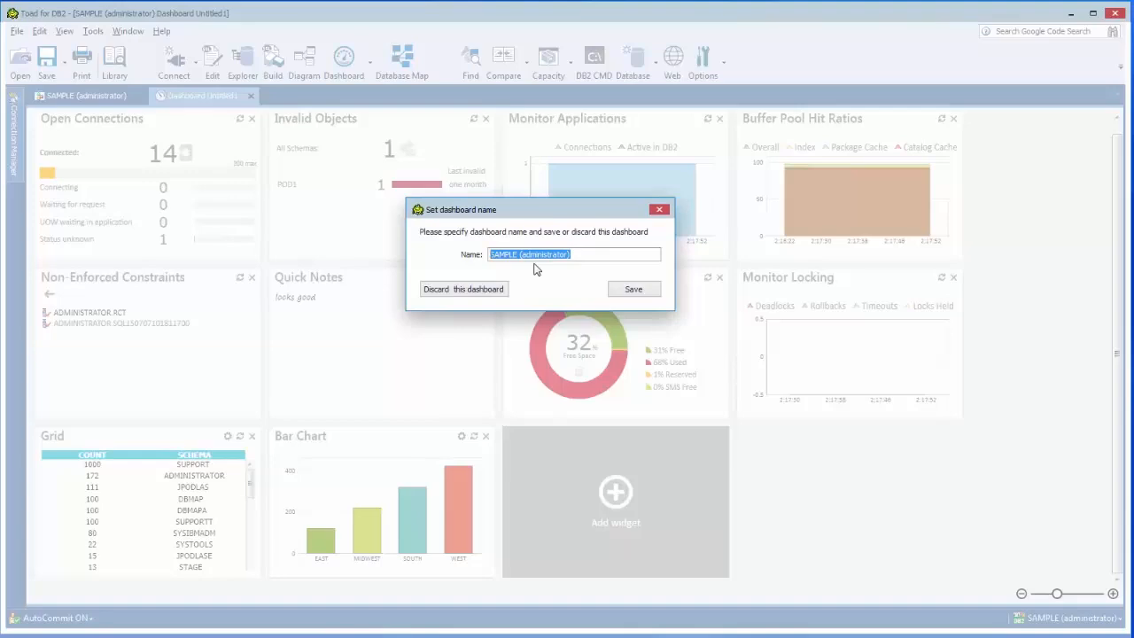
left_click(633, 289)
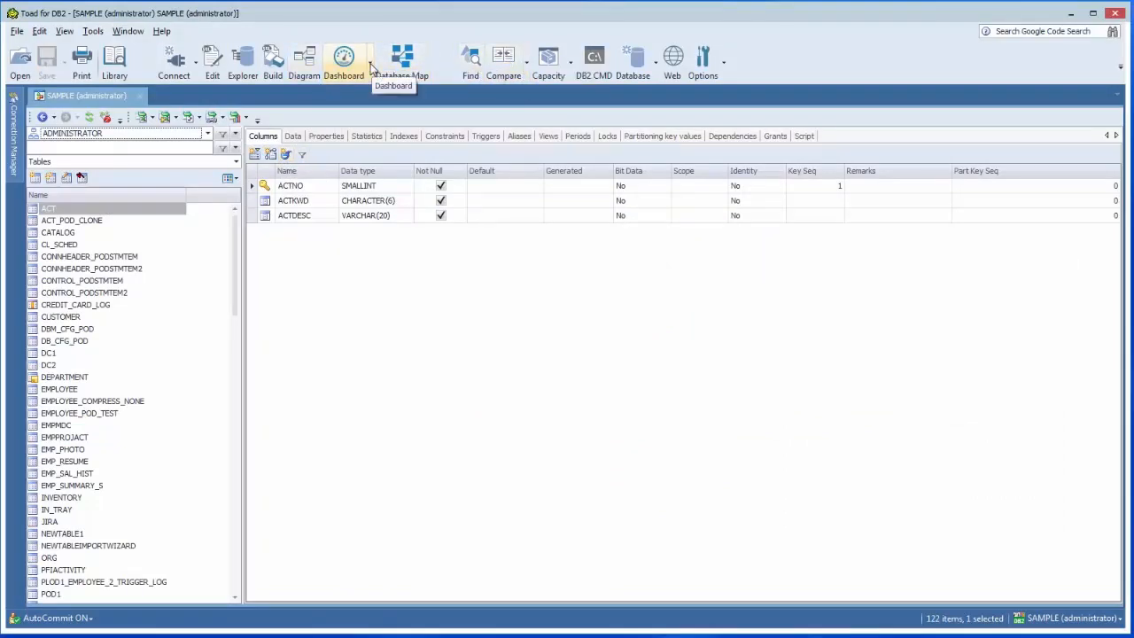
Reopen the saved SAMPLE (administrator) dashboard from the list of saved dashboards.
left_click(370, 64)
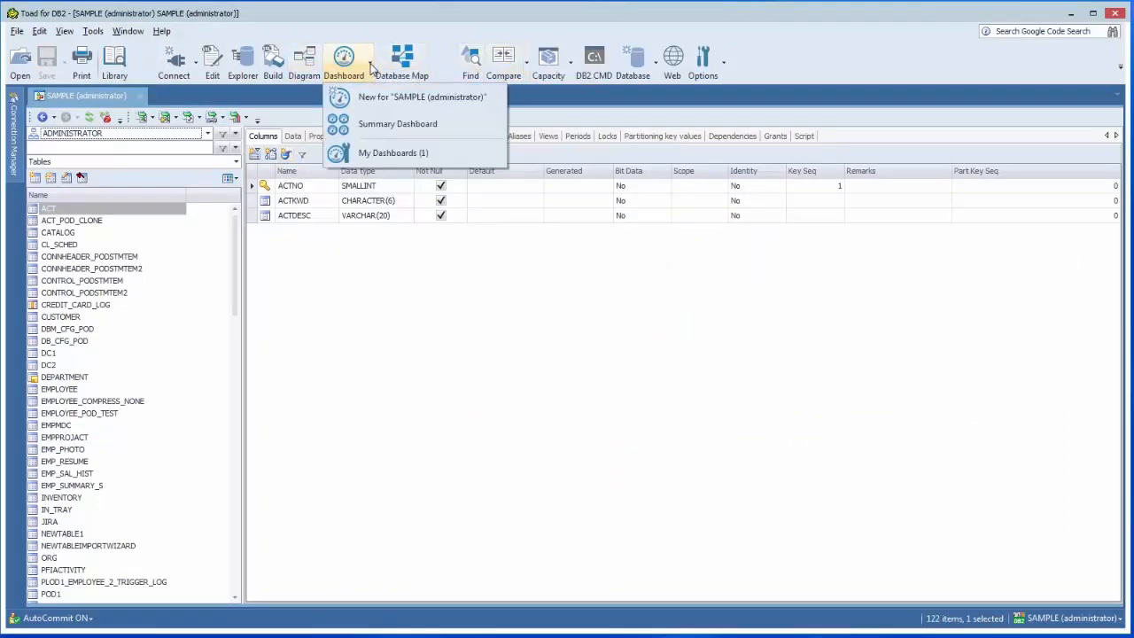
left_click(393, 154)
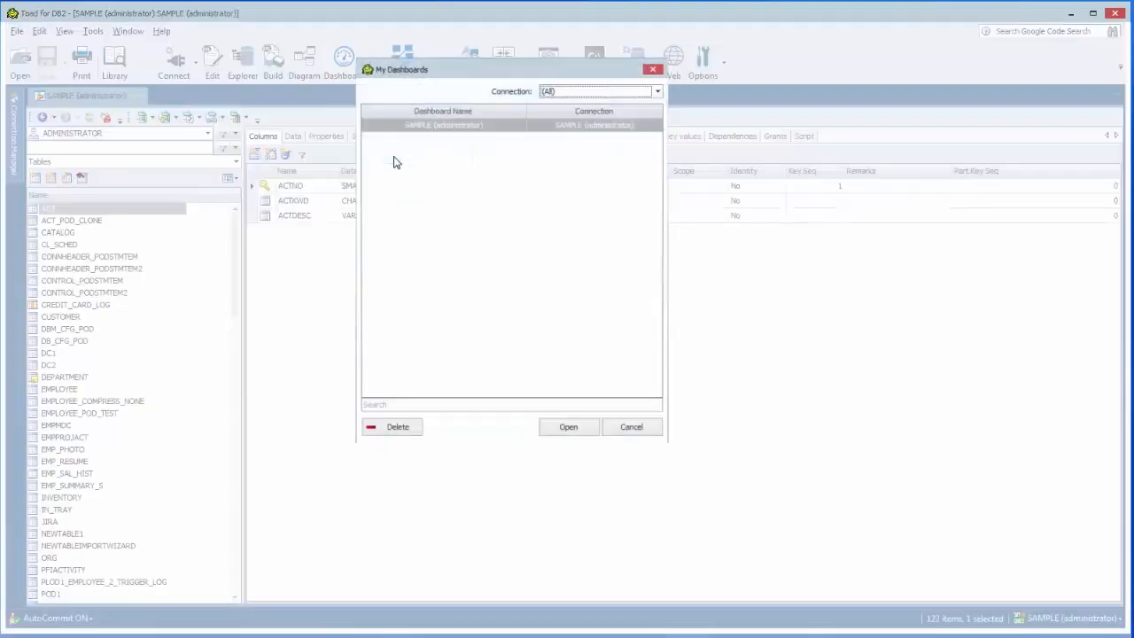
left_click(438, 130)
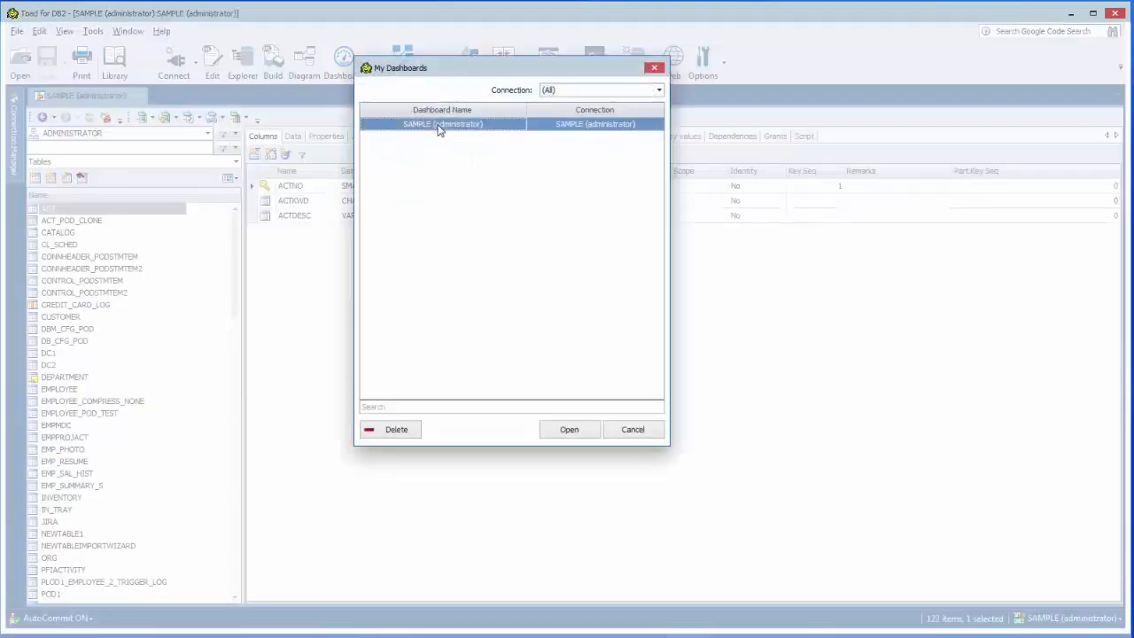
left_click(556, 431)
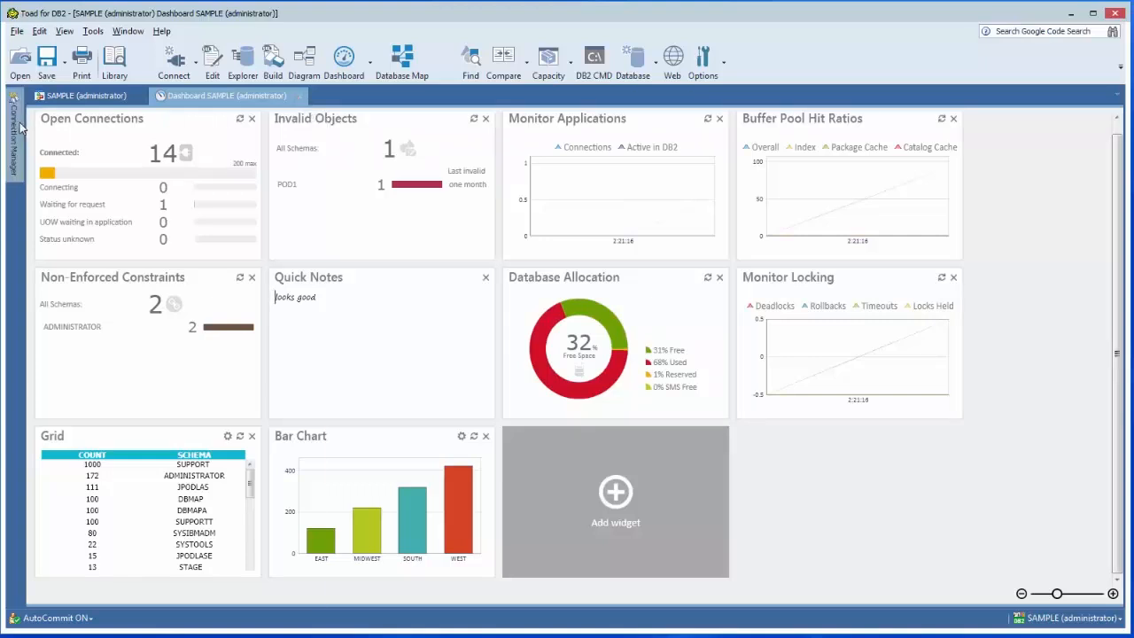
Connect to the PODO105 (administrator) database and create a new dashboard for that connection.
mouse_move(15, 128)
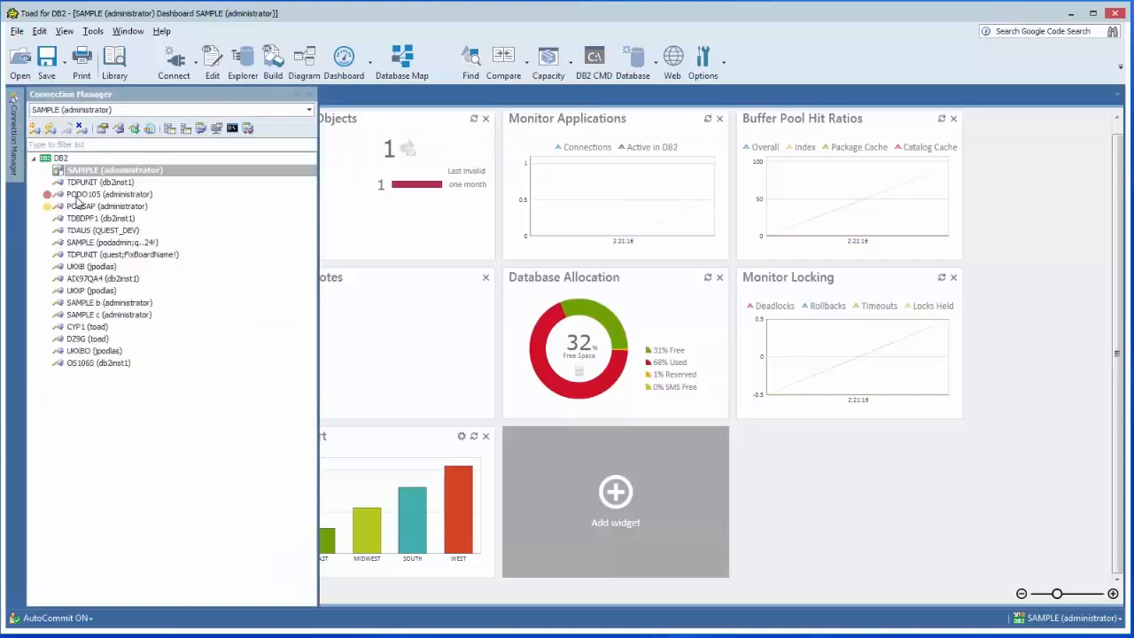
double_click(77, 197)
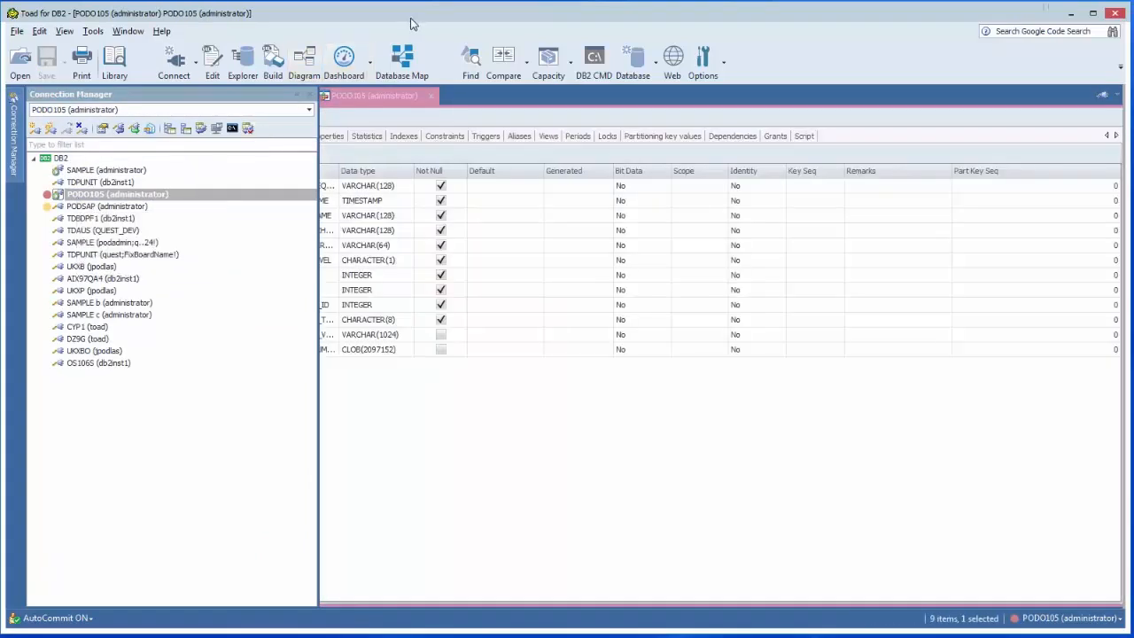
left_click(346, 61)
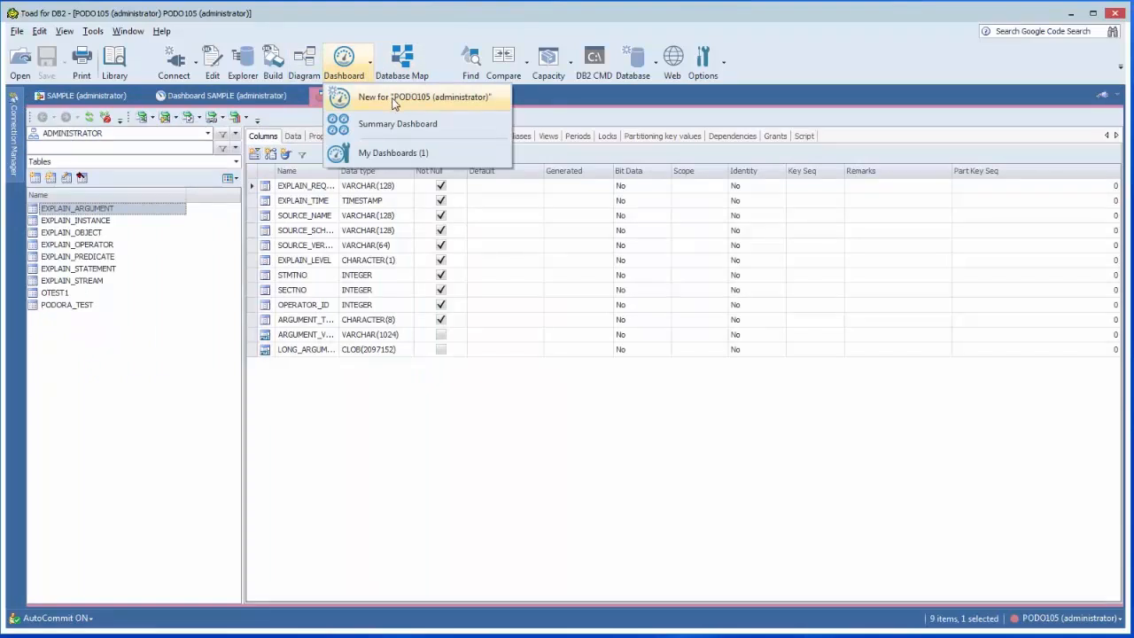
left_click(395, 101)
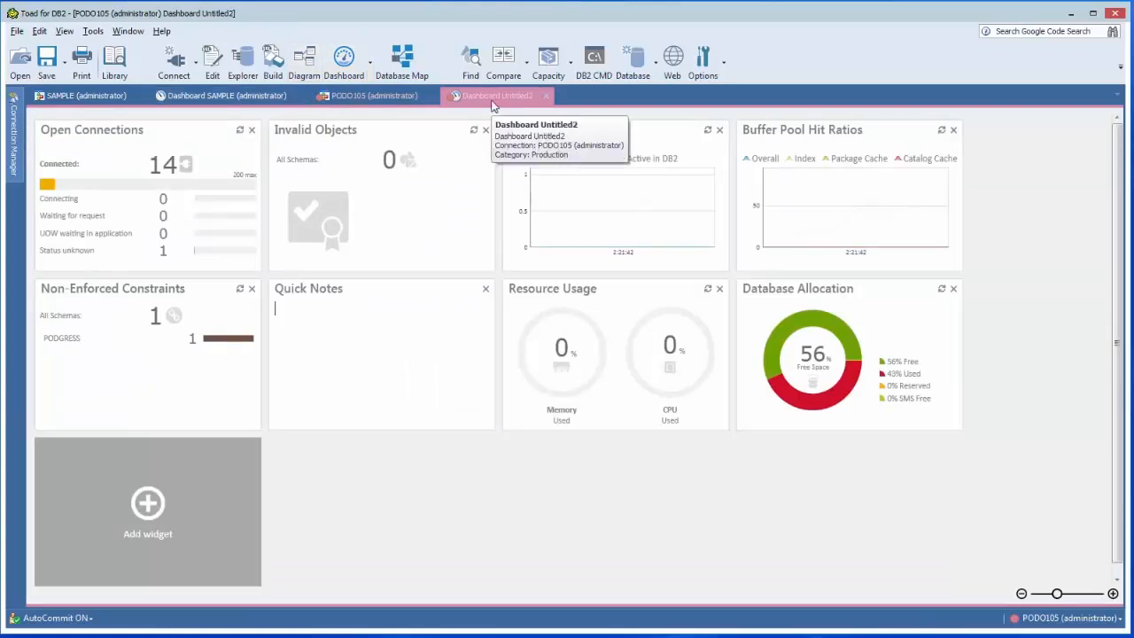
Close the new dashboard, saving it as PODO105 (administrator), and check the list of saved dashboards.
left_click(546, 96)
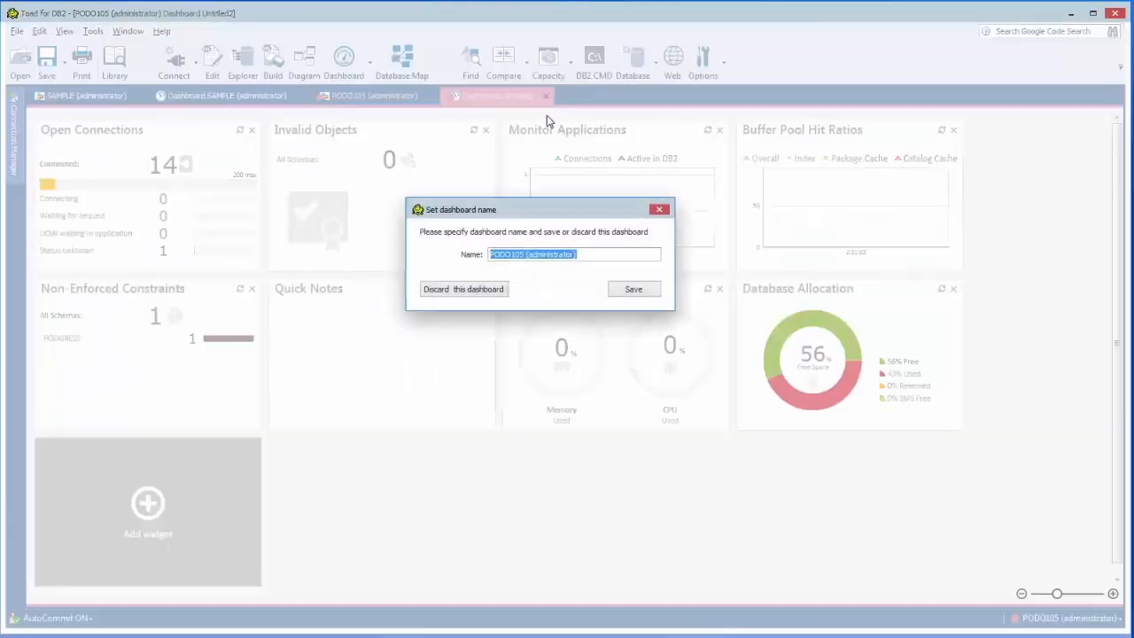
left_click(632, 293)
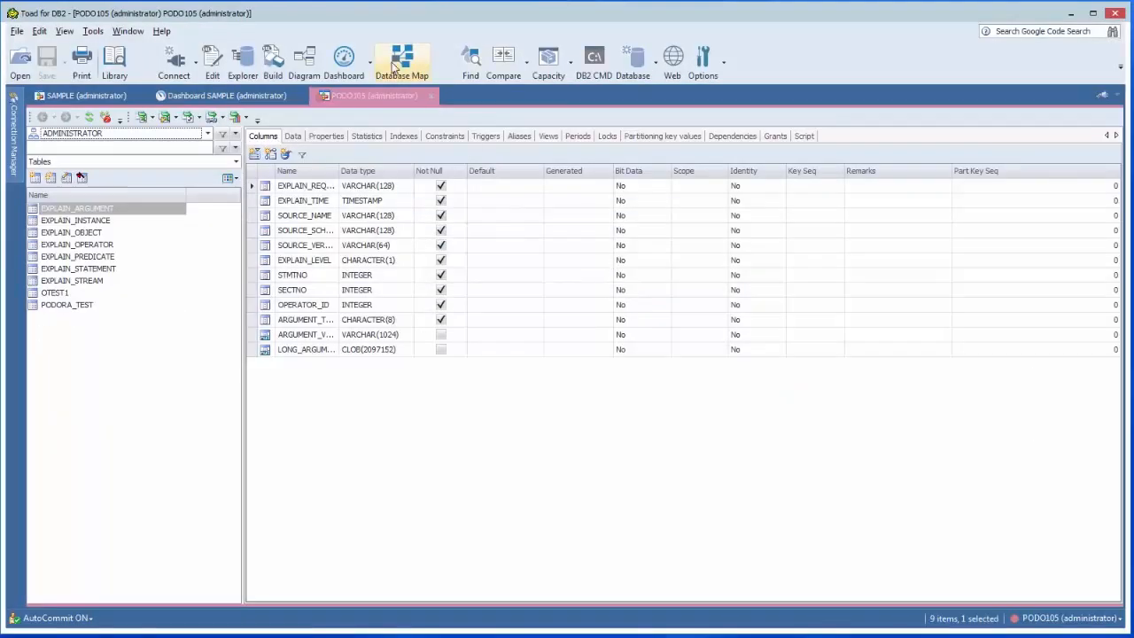
left_click(369, 67)
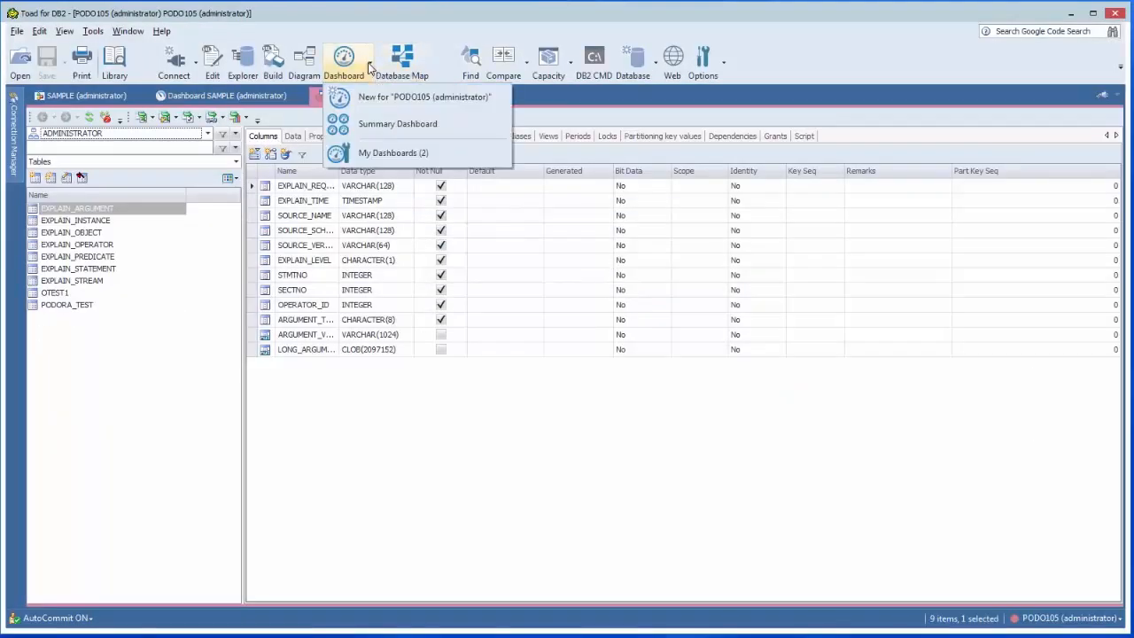
left_click(384, 154)
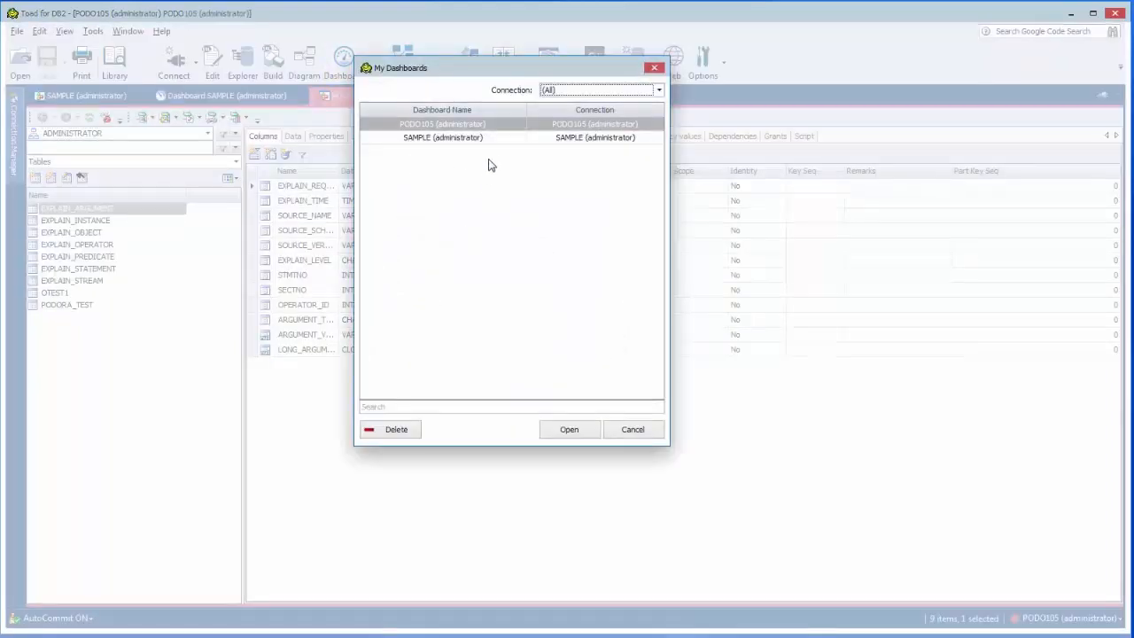
left_click(632, 430)
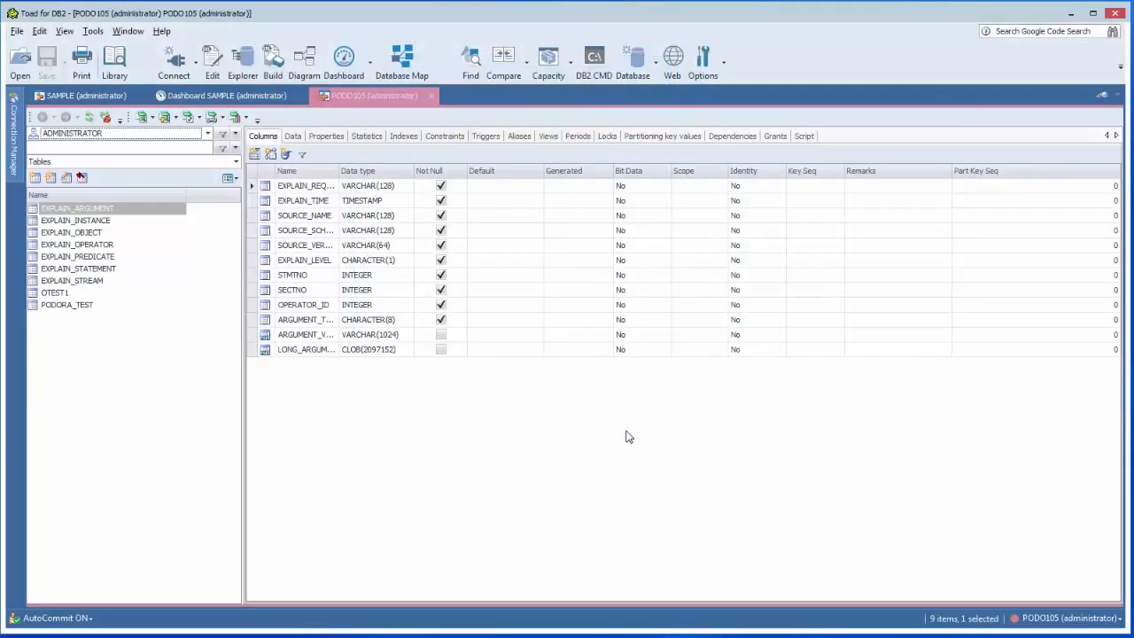
Open the Summary Dashboard and pin the Connection Manager so it stays open beside it.
left_click(372, 76)
left_click(381, 124)
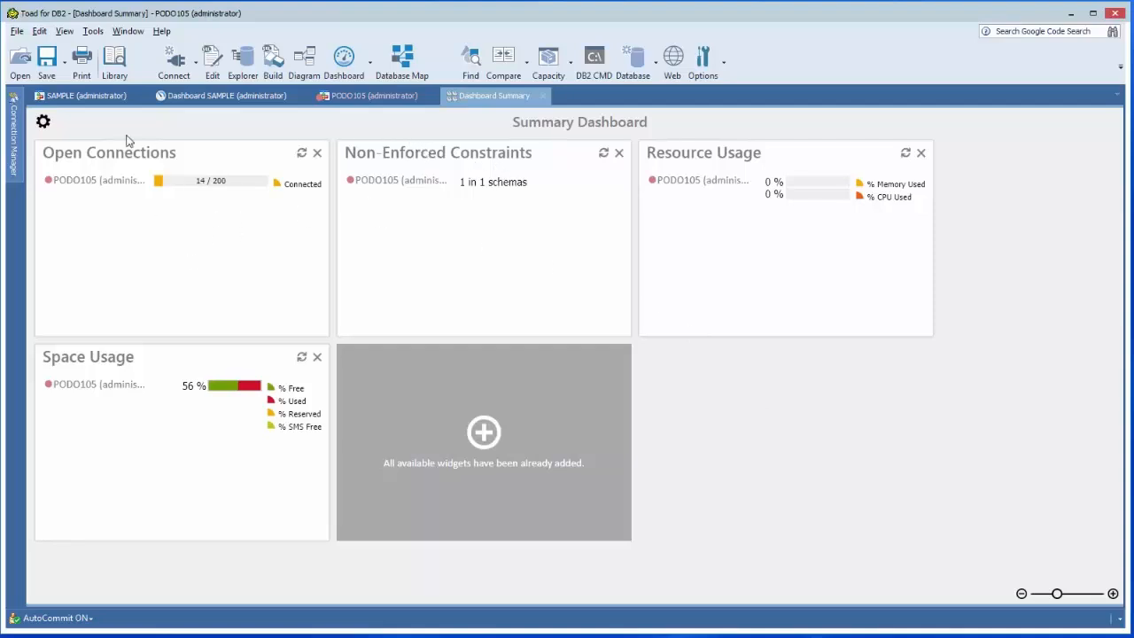
mouse_move(21, 153)
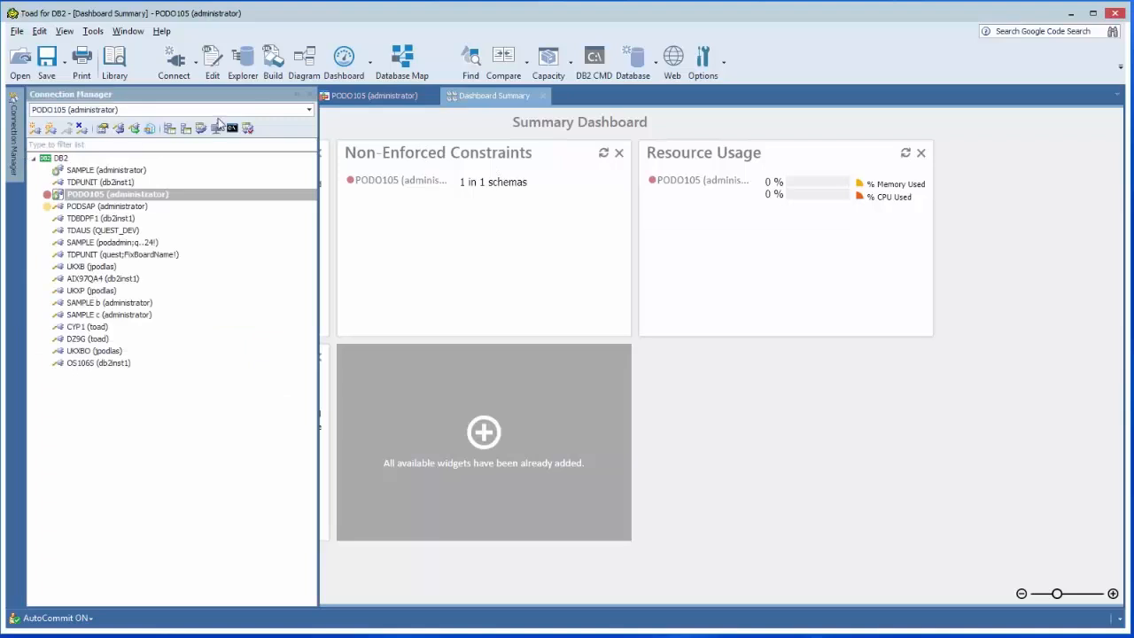
left_click(297, 98)
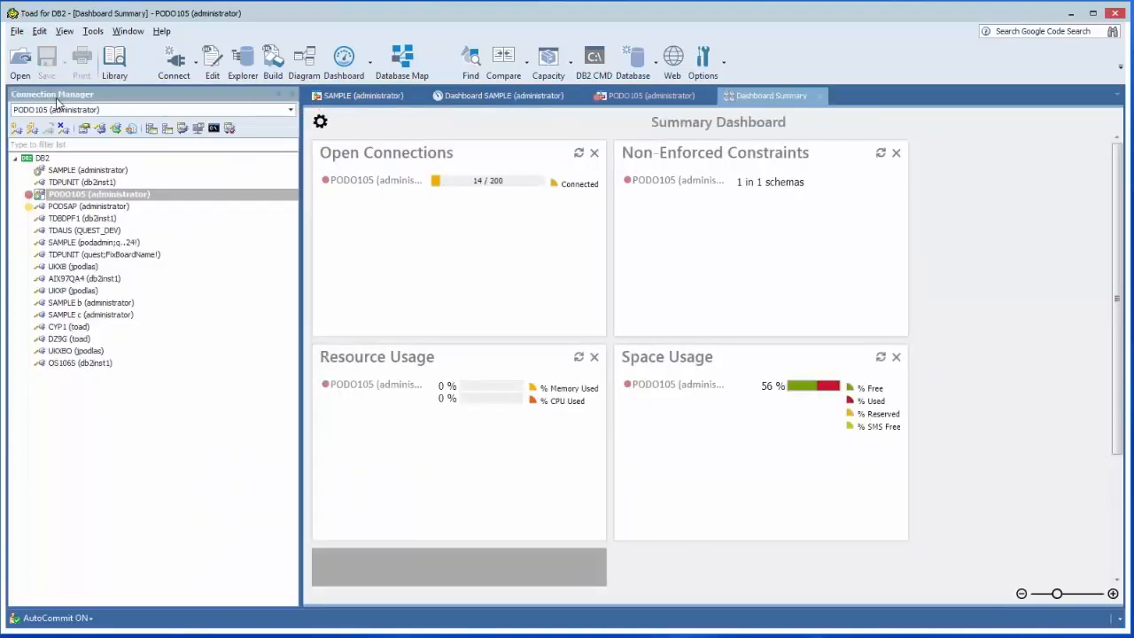
Add the SAMPLE (administrator) connection to the Summary Dashboard's monitored connections.
left_click(321, 123)
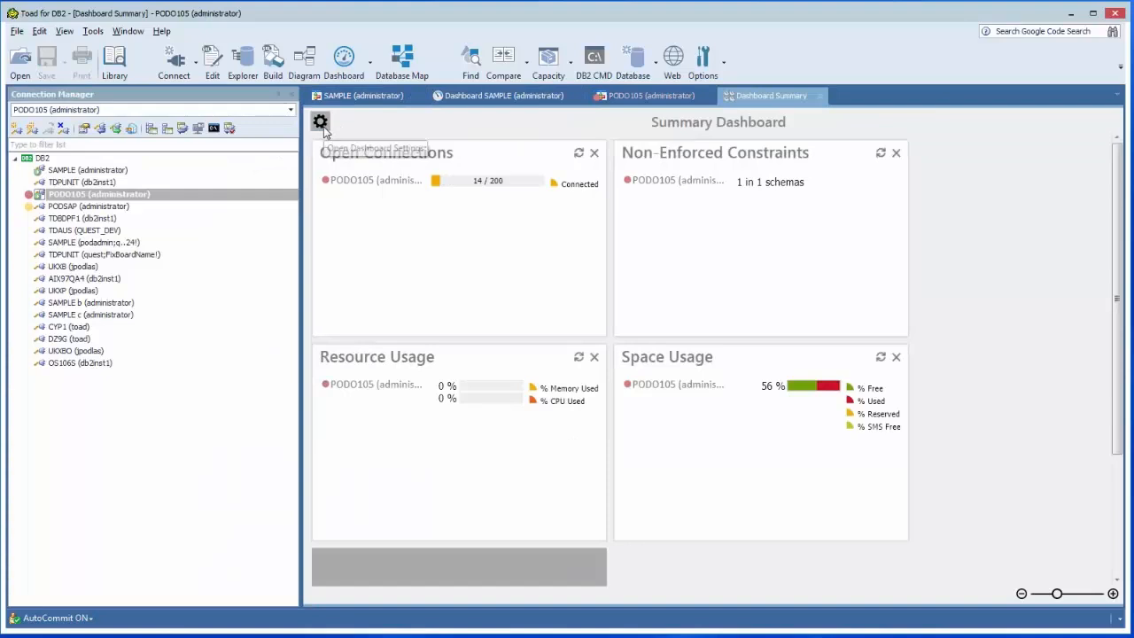
left_click(112, 170)
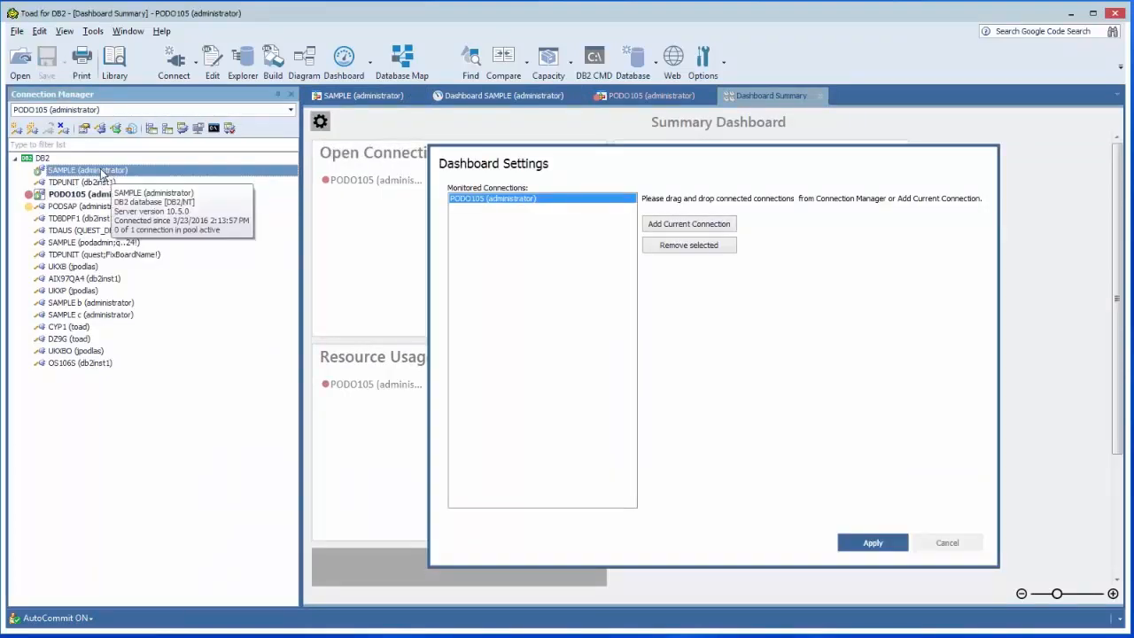
left_click_drag(103, 173, 501, 266)
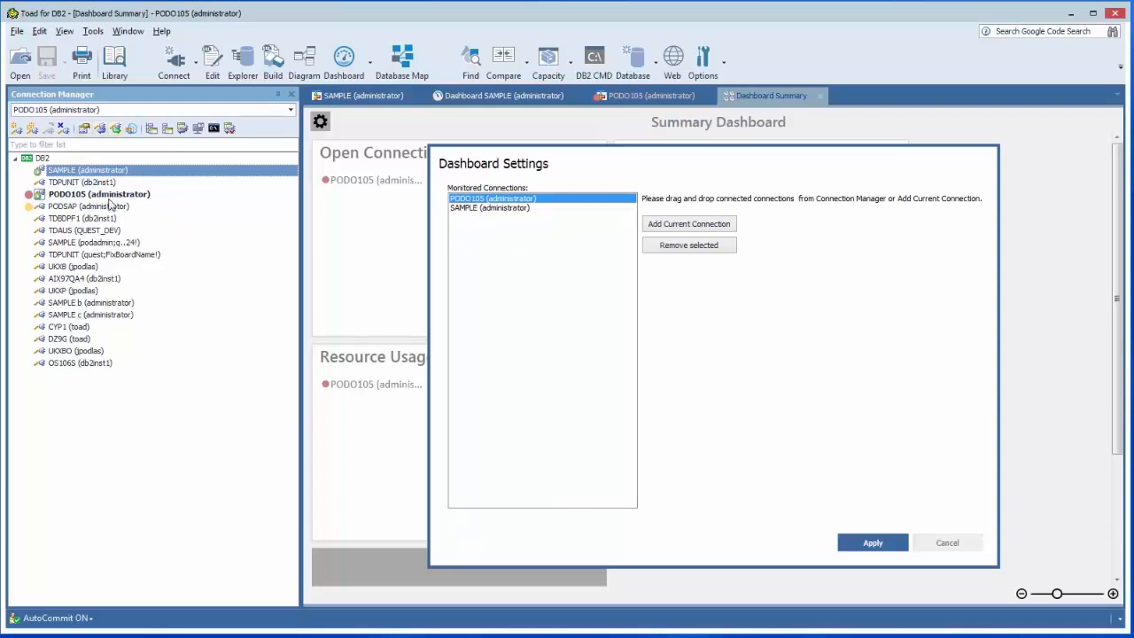
Connect to the PODSAP (administrator) database and add it to the monitored connections.
left_click(62, 207)
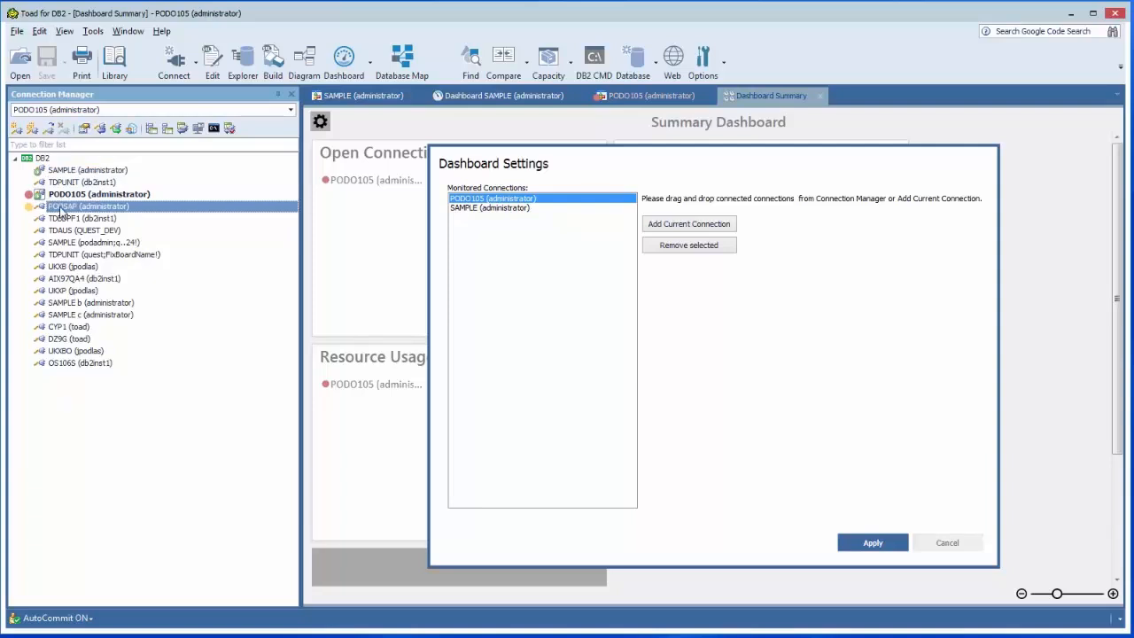
double_click(62, 209)
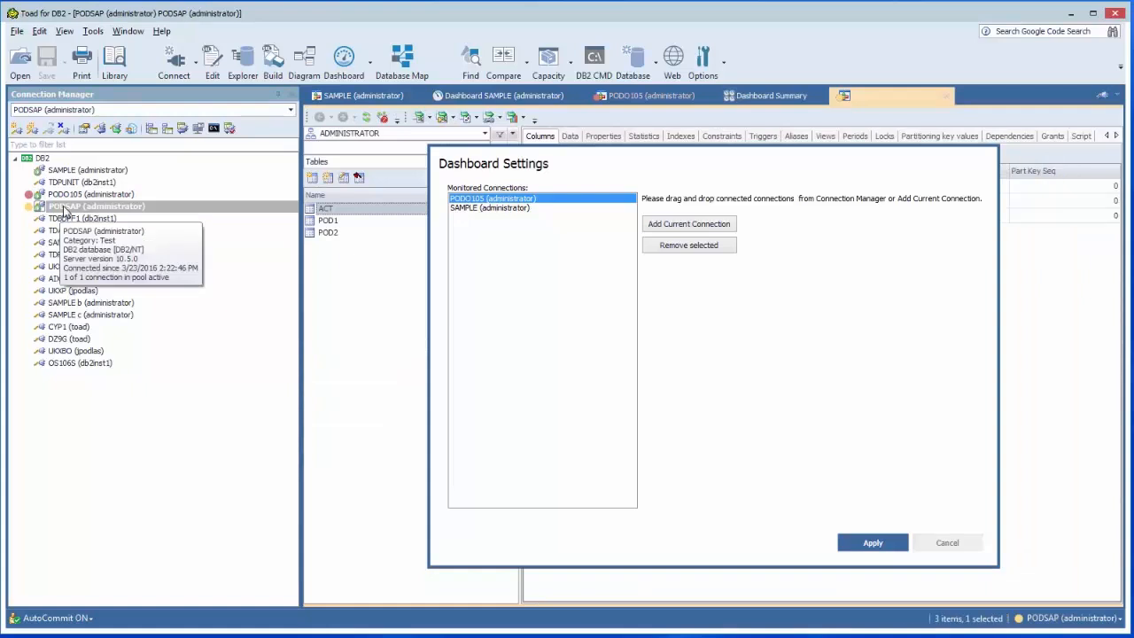
left_click_drag(63, 211, 485, 306)
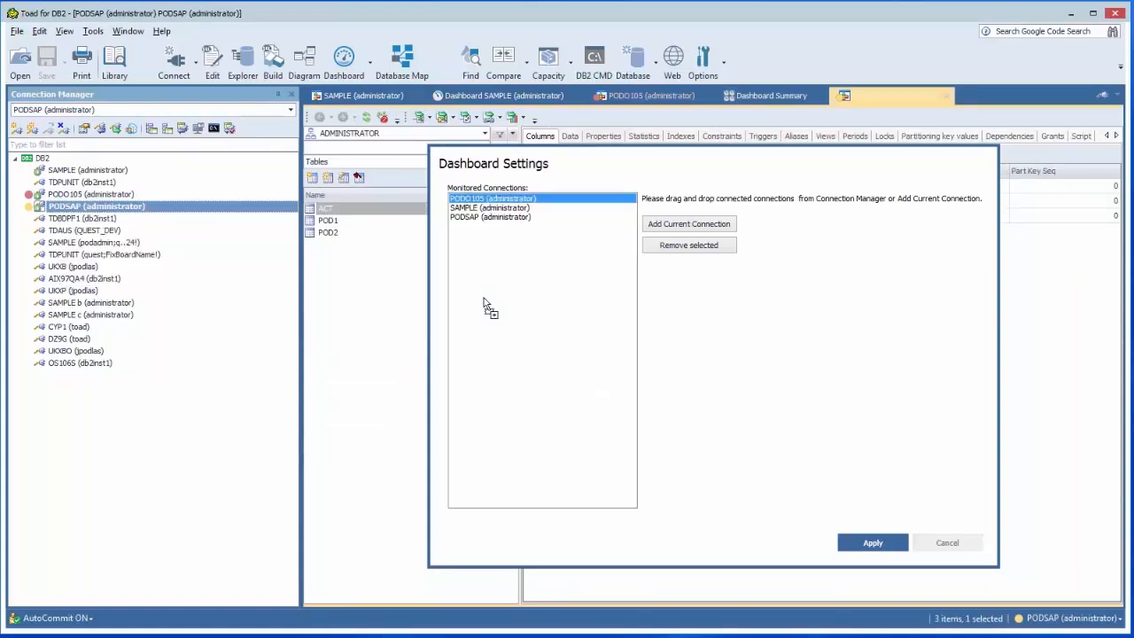
Apply the dashboard settings and return to the Summary Dashboard.
left_click(868, 544)
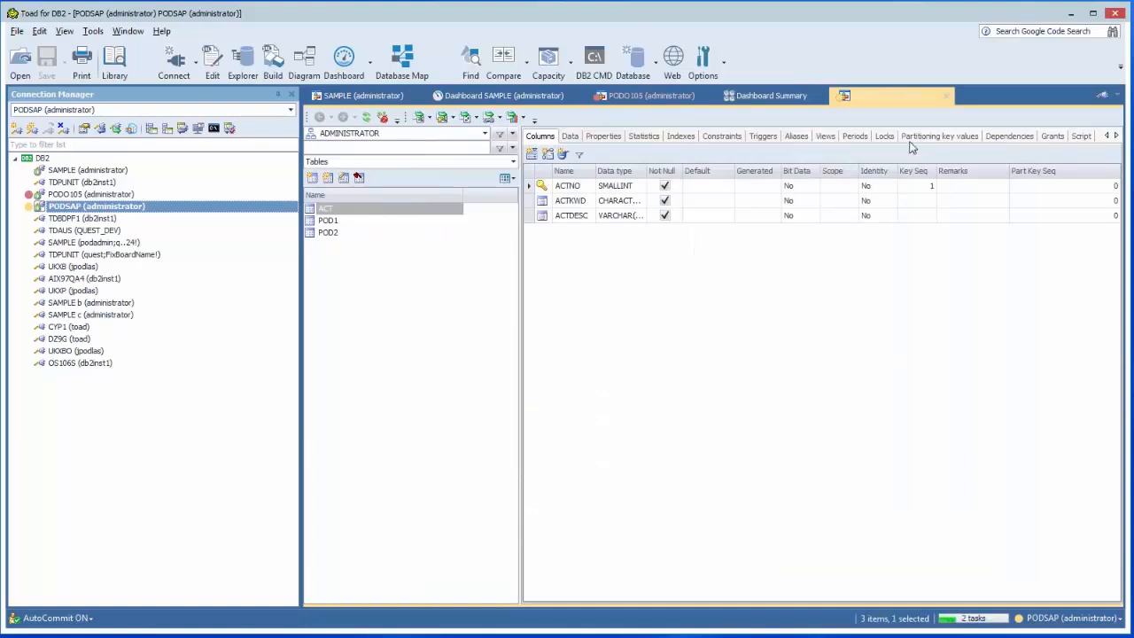
left_click(882, 100)
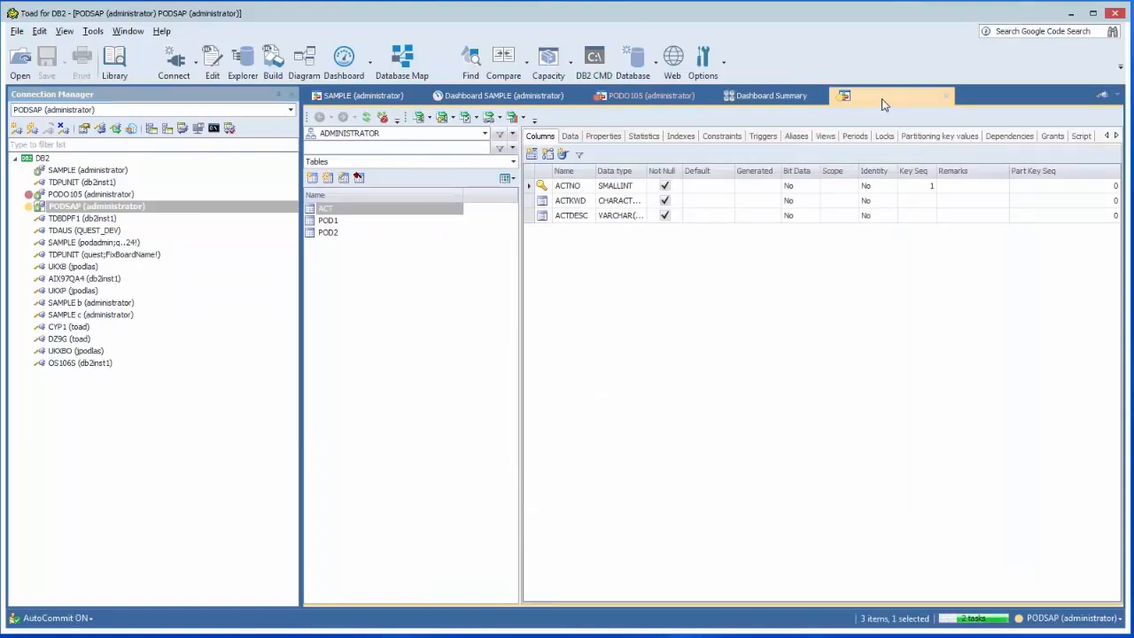
left_click(779, 96)
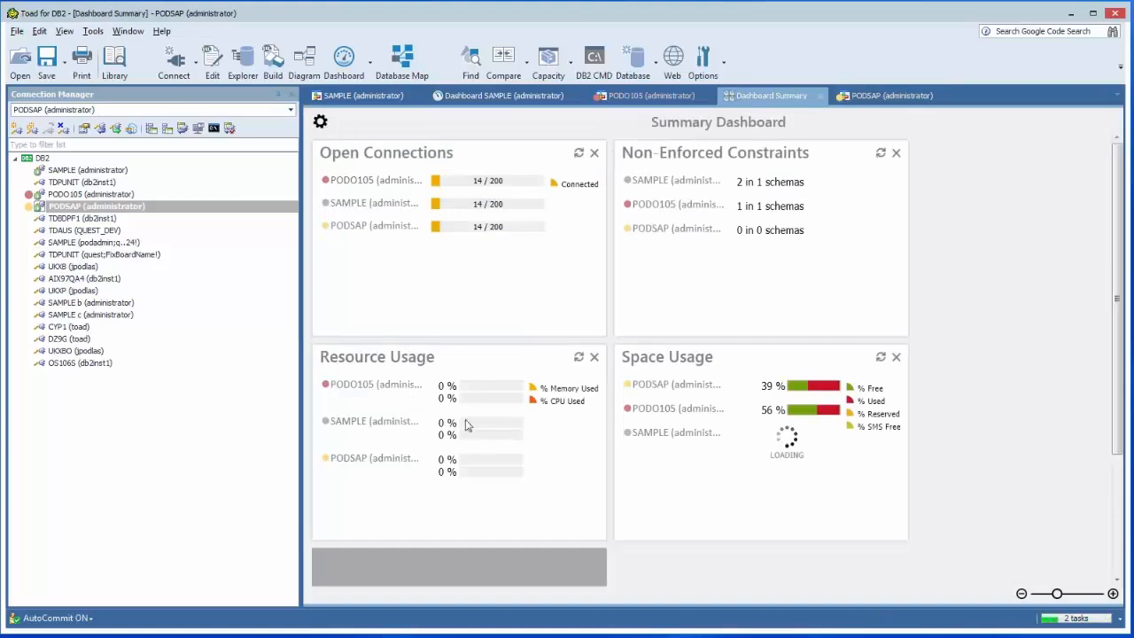